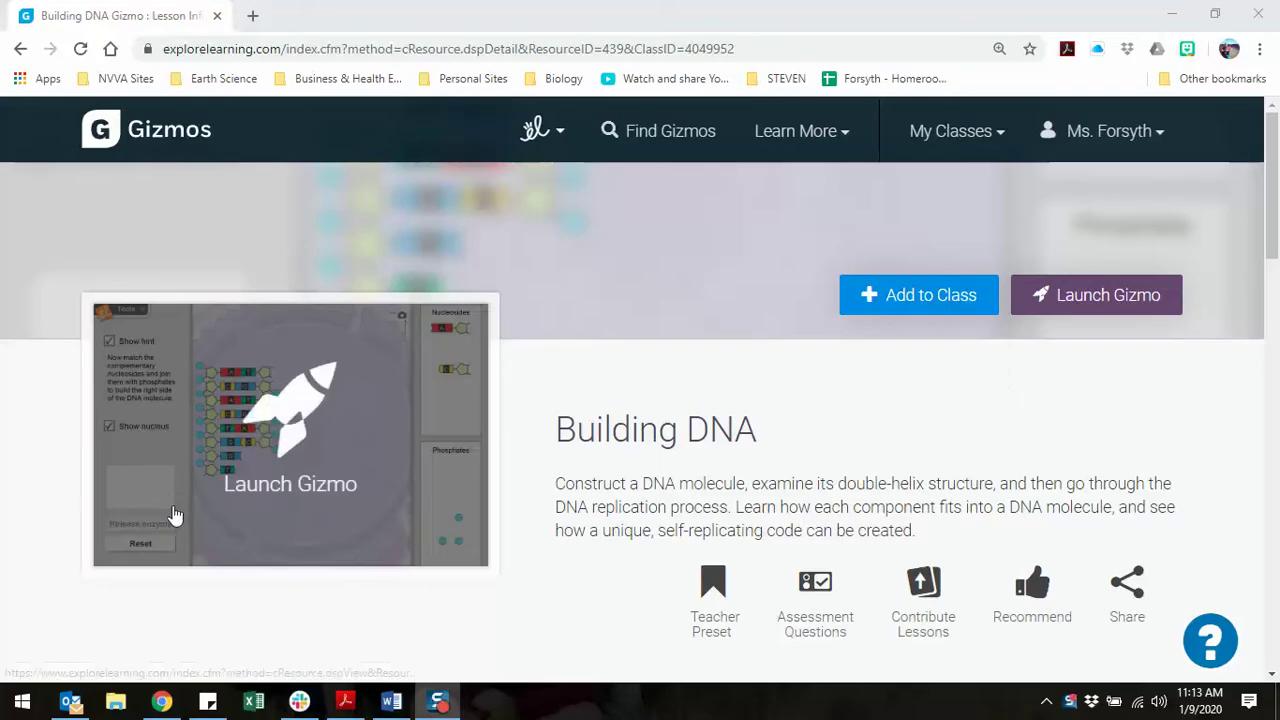
View the Building DNA Gizmo Lab worksheet in Word and launch the Building DNA Gizmo in Chrome
left_click(393, 705)
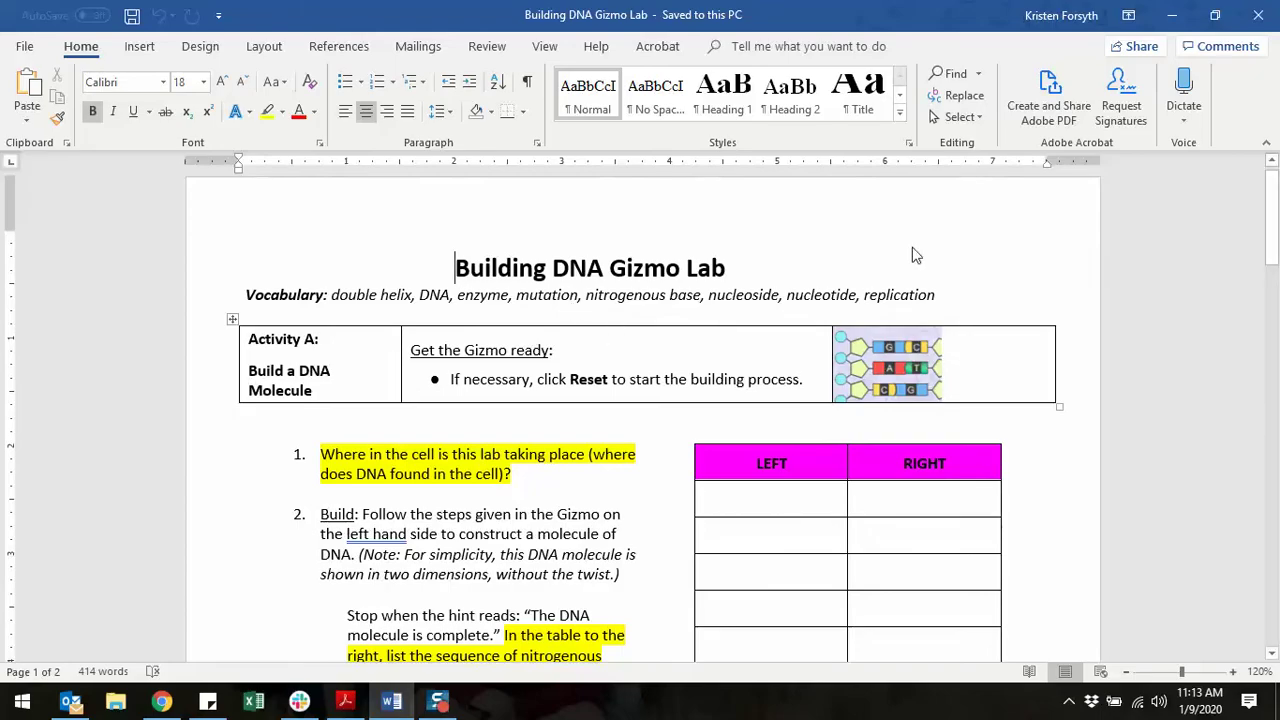
key("shift+F10")
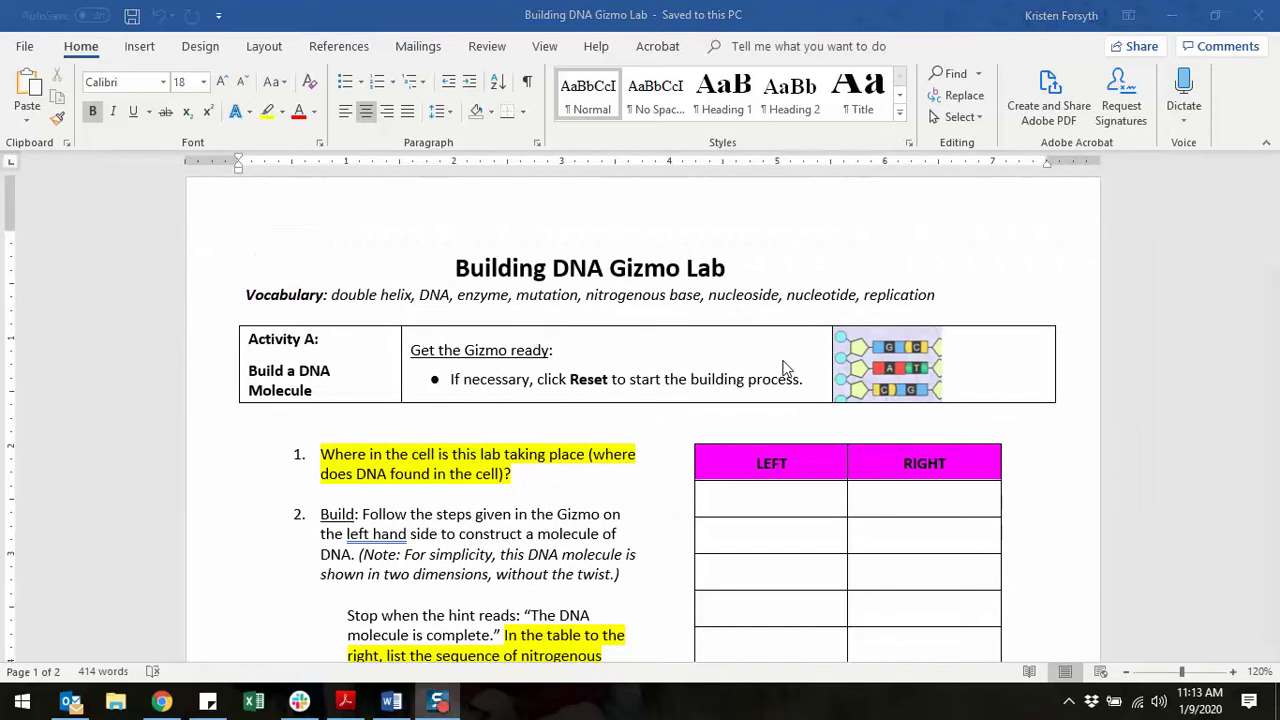
key("alt+Tab")
key("alt+Tab")
key("alt+Tab")
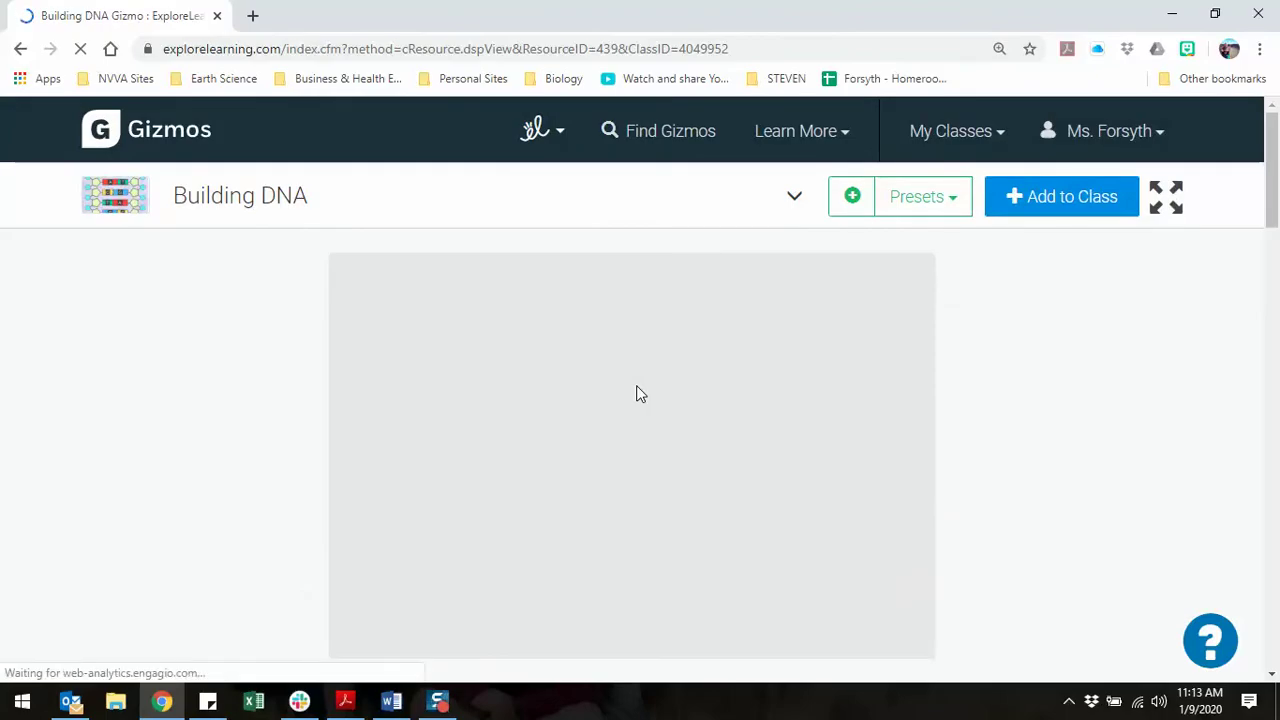
Switch to the Word worksheet and place the cursor at question 1 about where in the cell the lab takes place
left_click(391, 701)
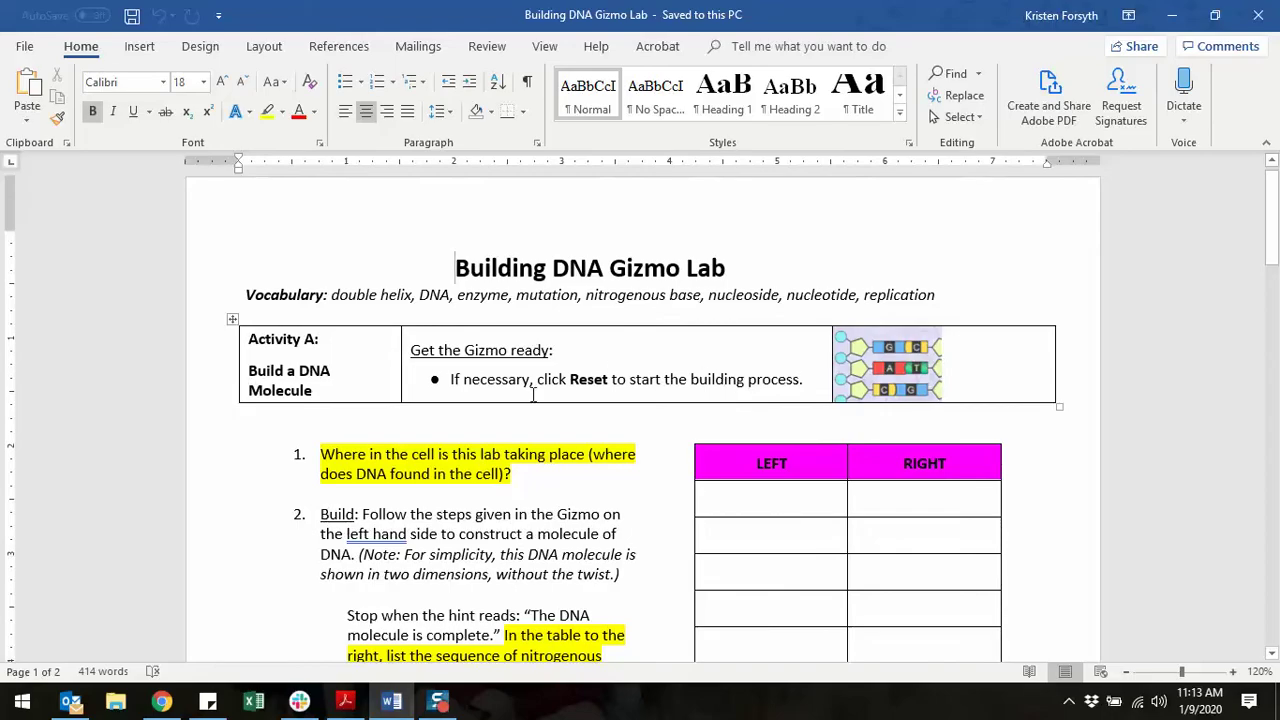
scroll(533, 395, "down", 2)
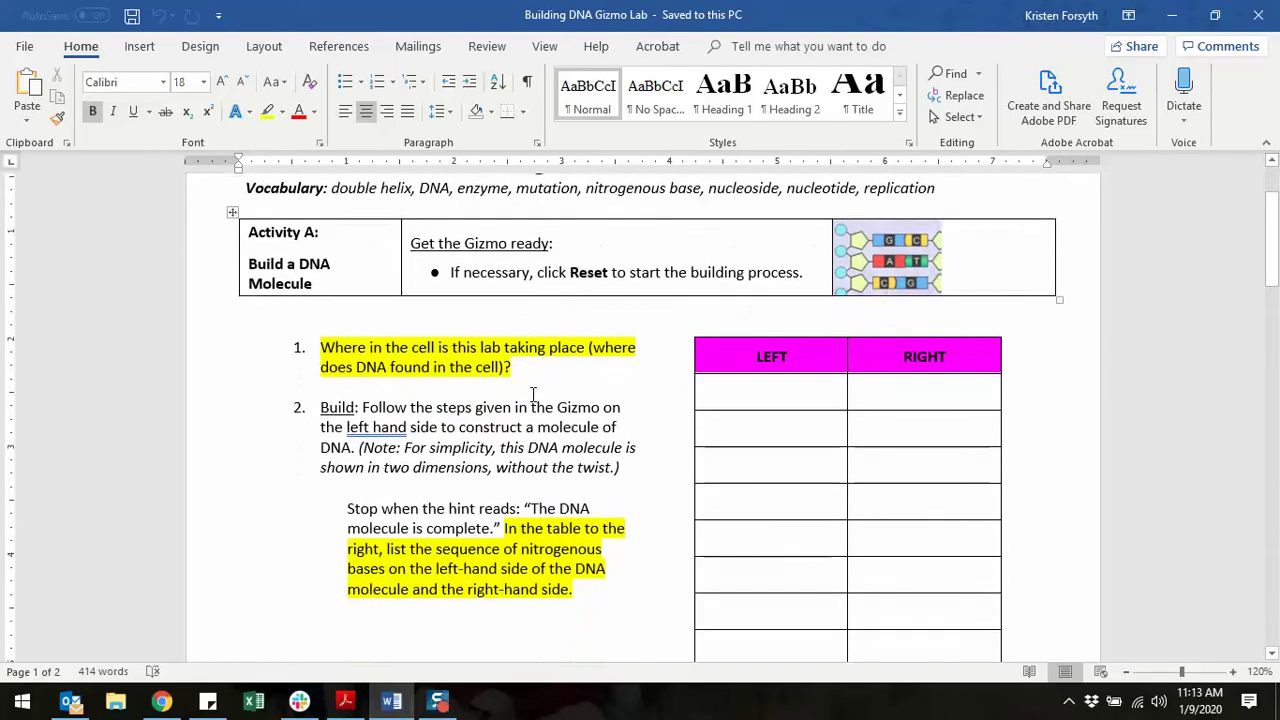
scroll(533, 395, "down", 1)
left_click(323, 295)
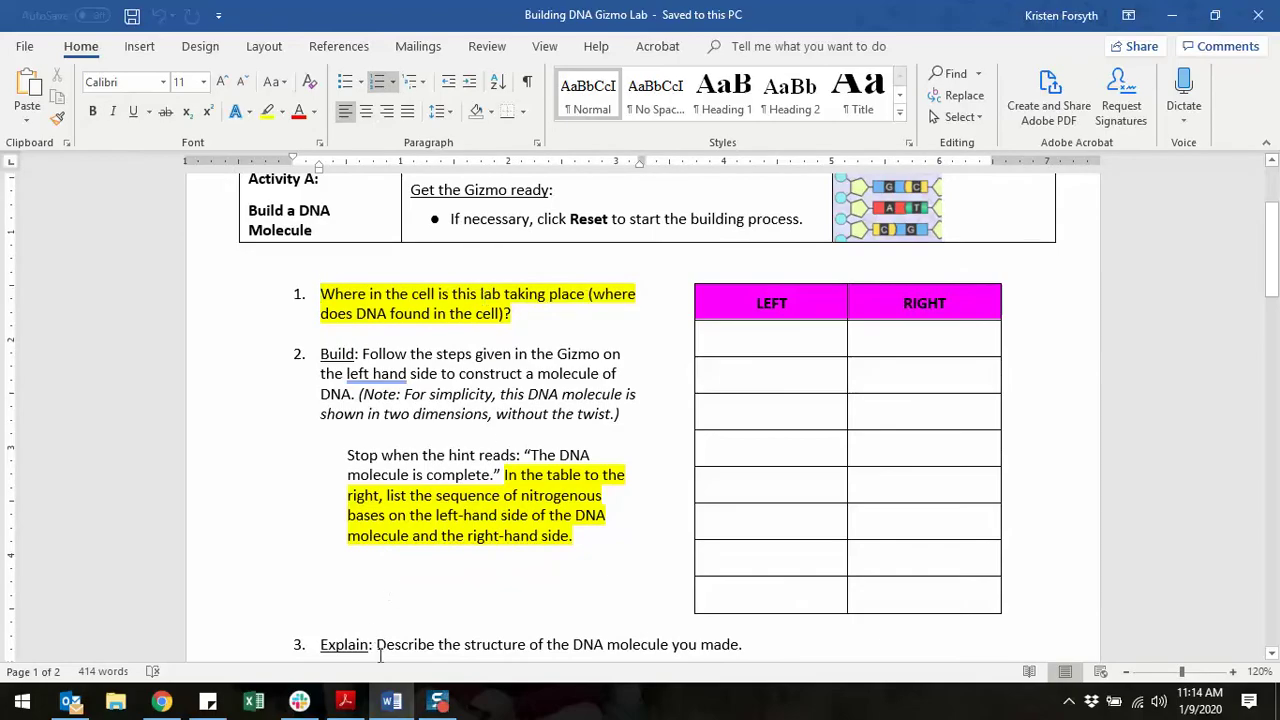
Switch to the Gizmo in Chrome and turn the nucleus display off and back on
key("alt+Tab")
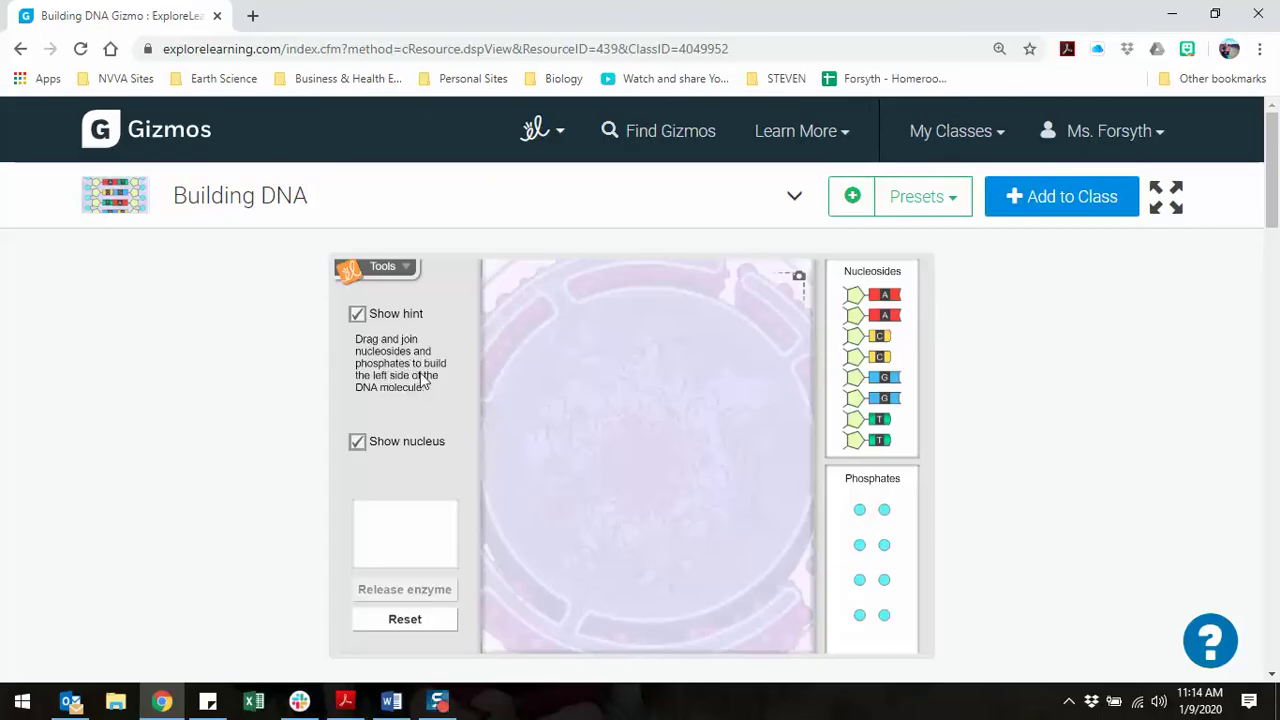
scroll(720, 486, "down", 4)
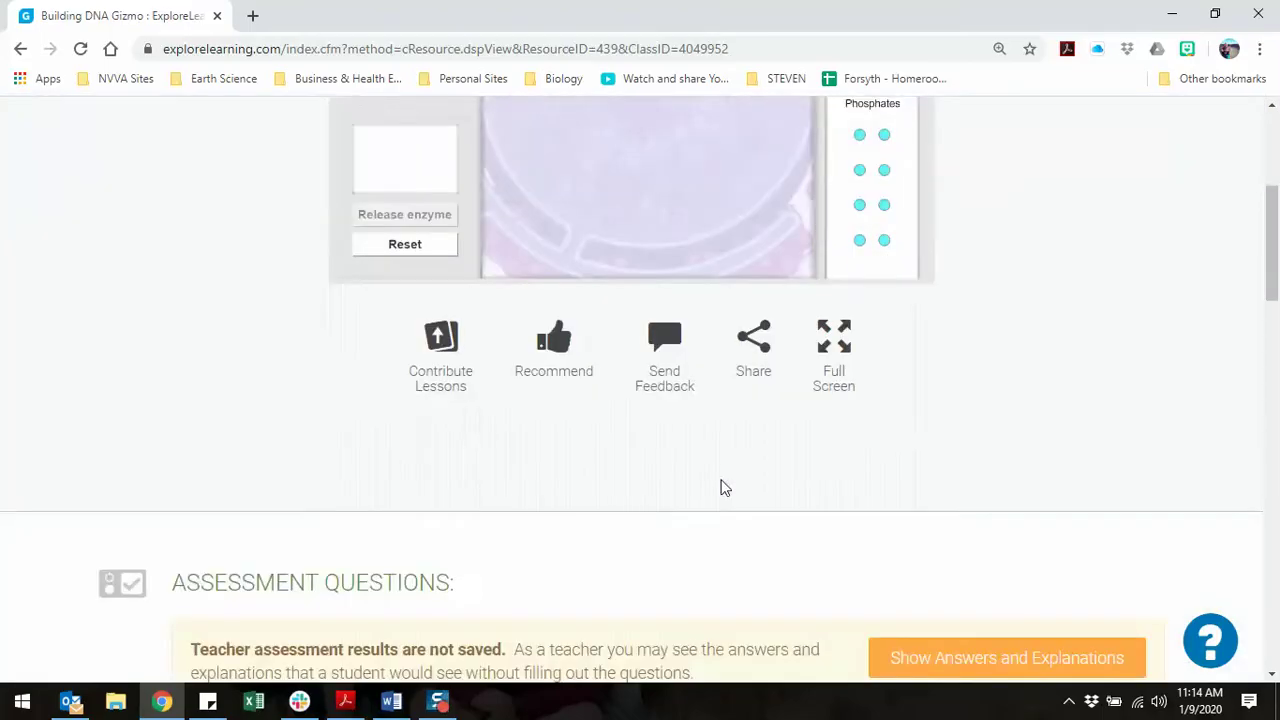
scroll(720, 486, "up", 3)
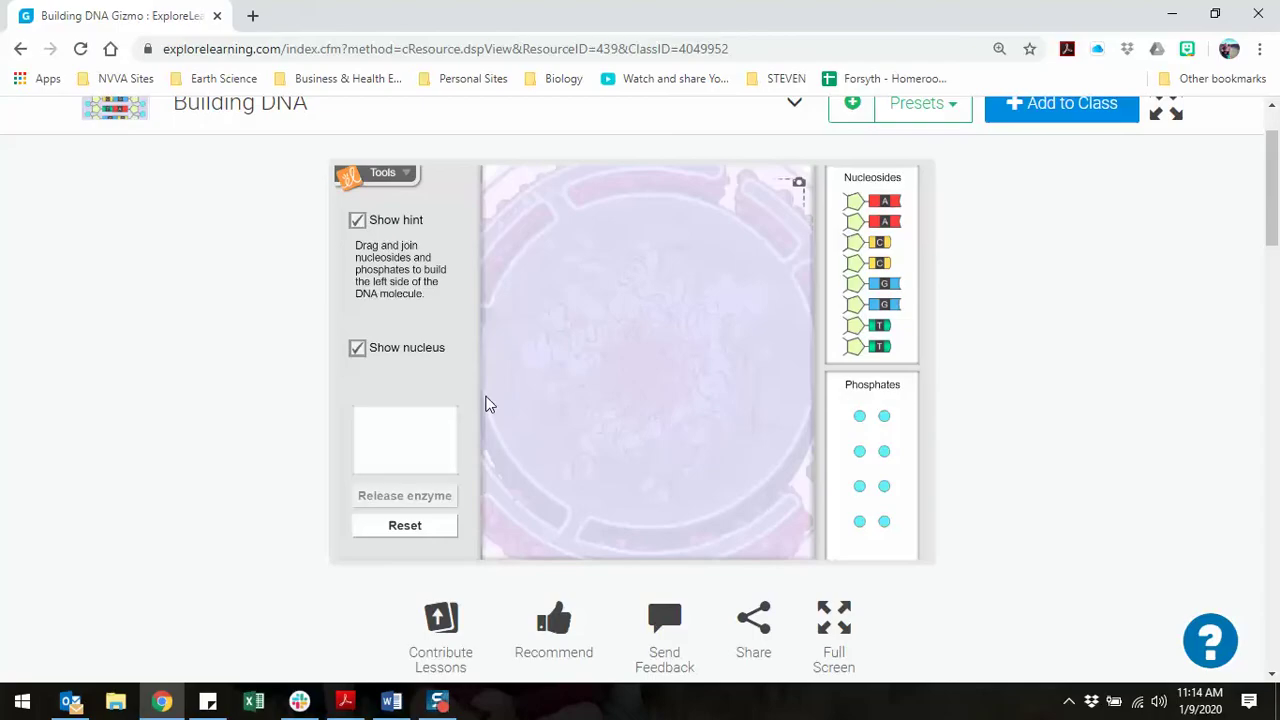
left_click(400, 360)
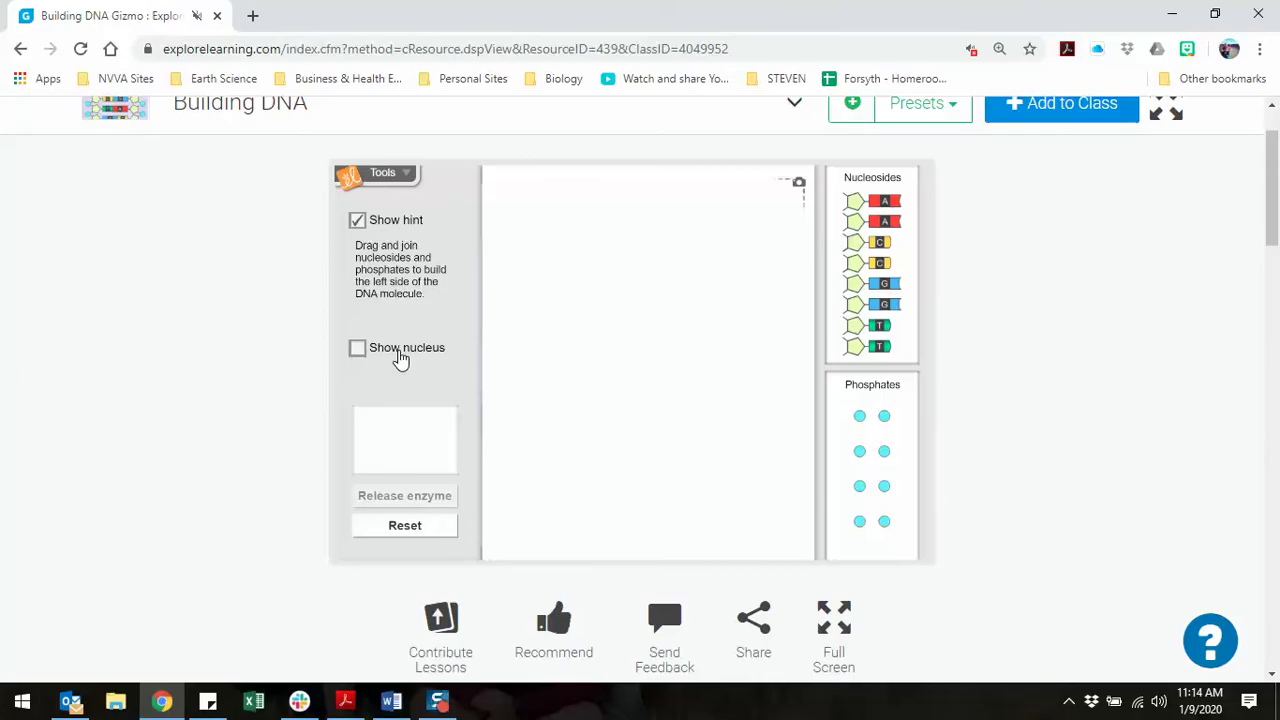
left_click(357, 350)
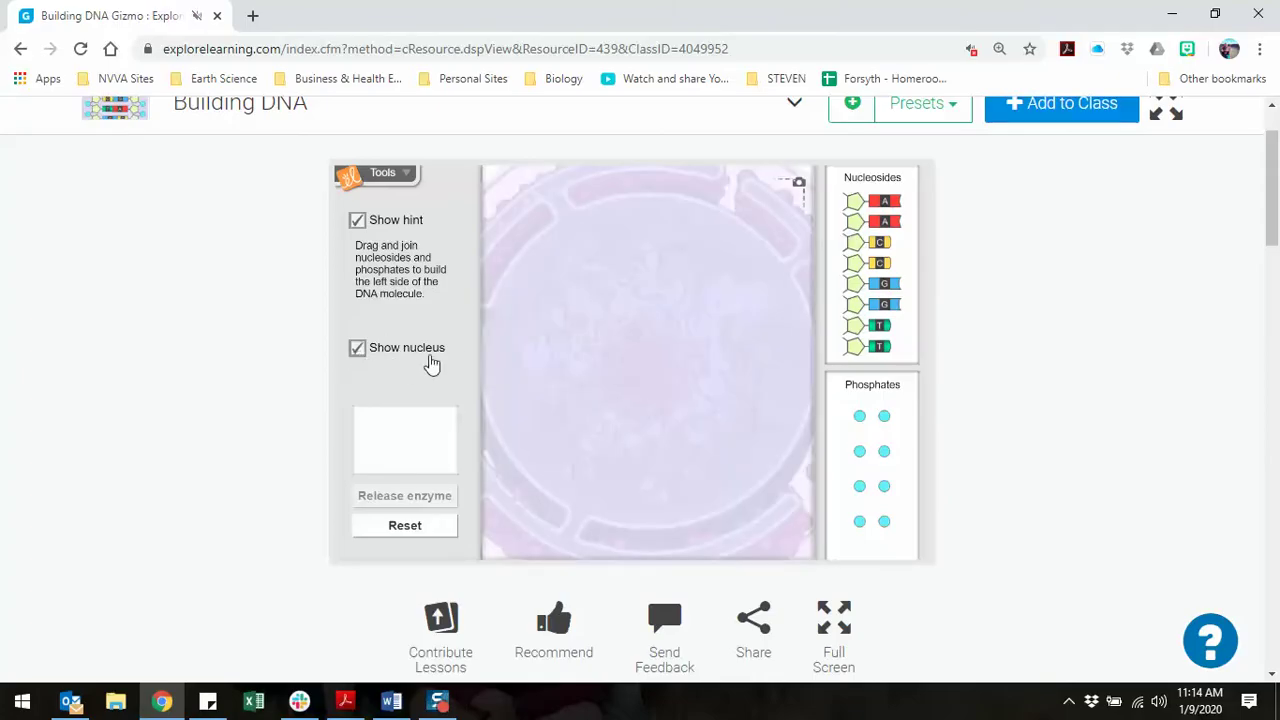
Check build step 2 in Word and assemble the left DNA strand in the Chrome Gizmo as A, A, C, C, G, G, T, T with phosphates
key("alt+Tab")
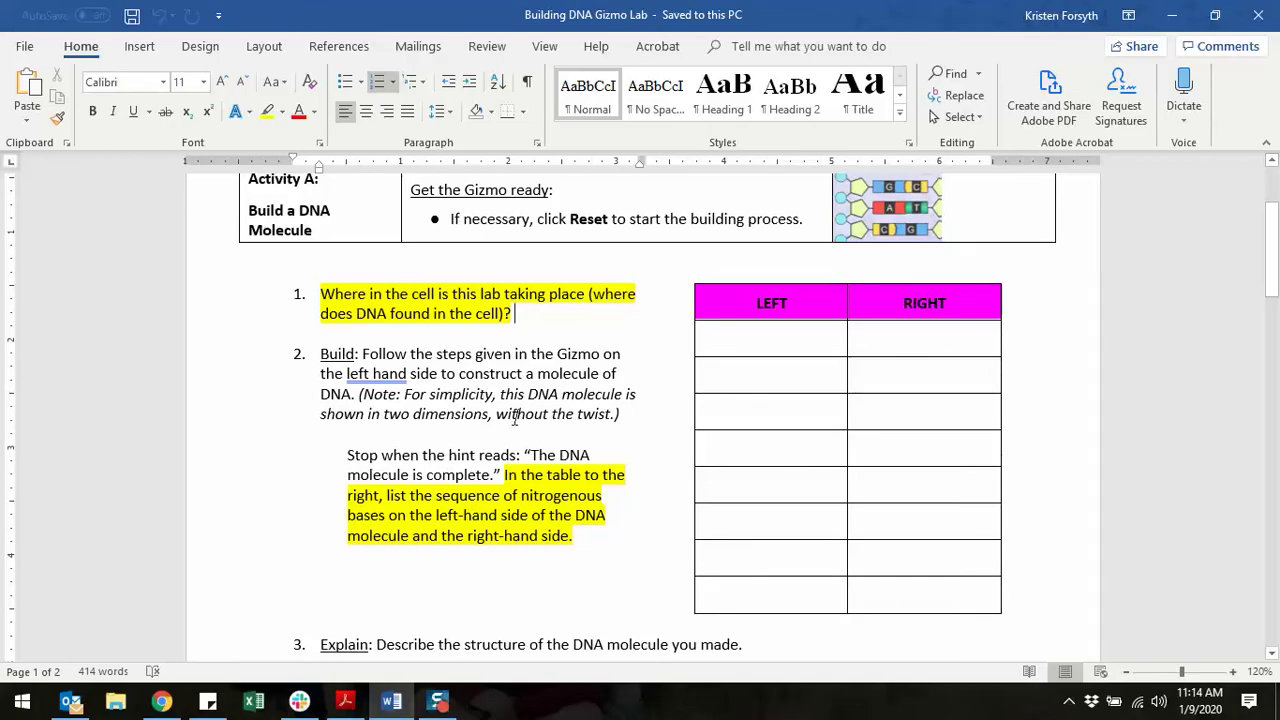
key("alt+Tab")
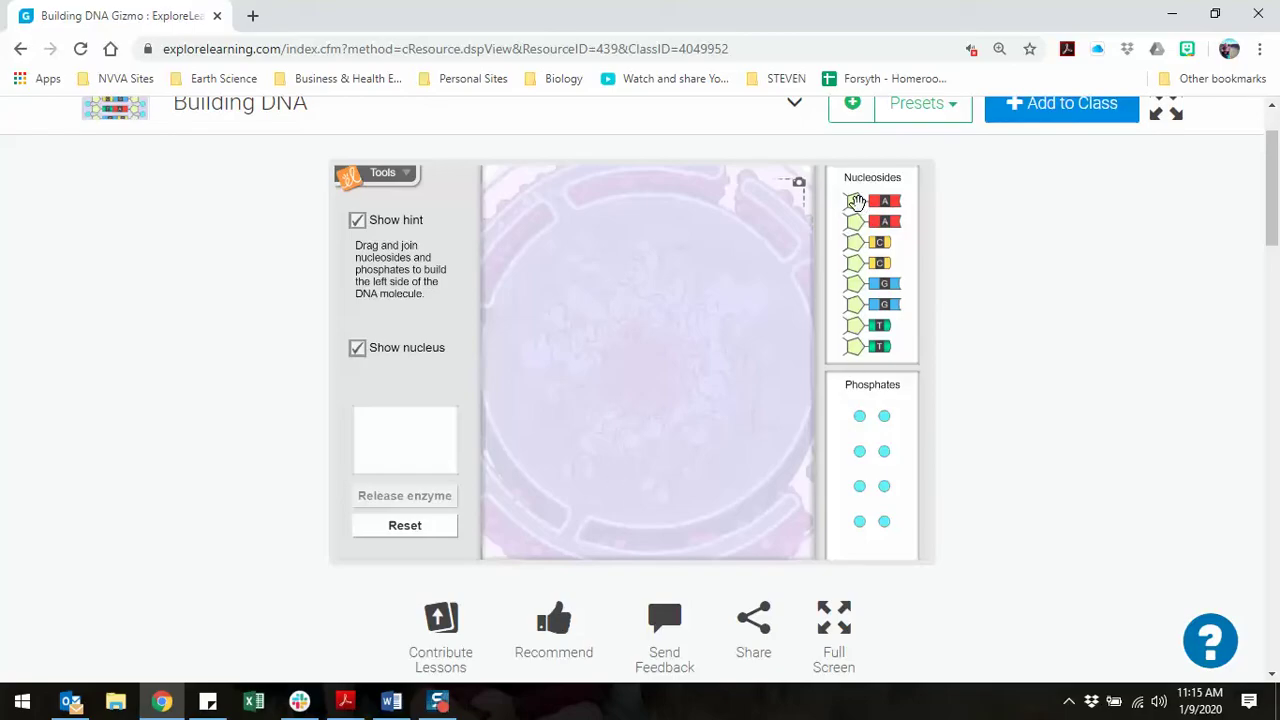
left_click_drag(857, 201, 568, 313)
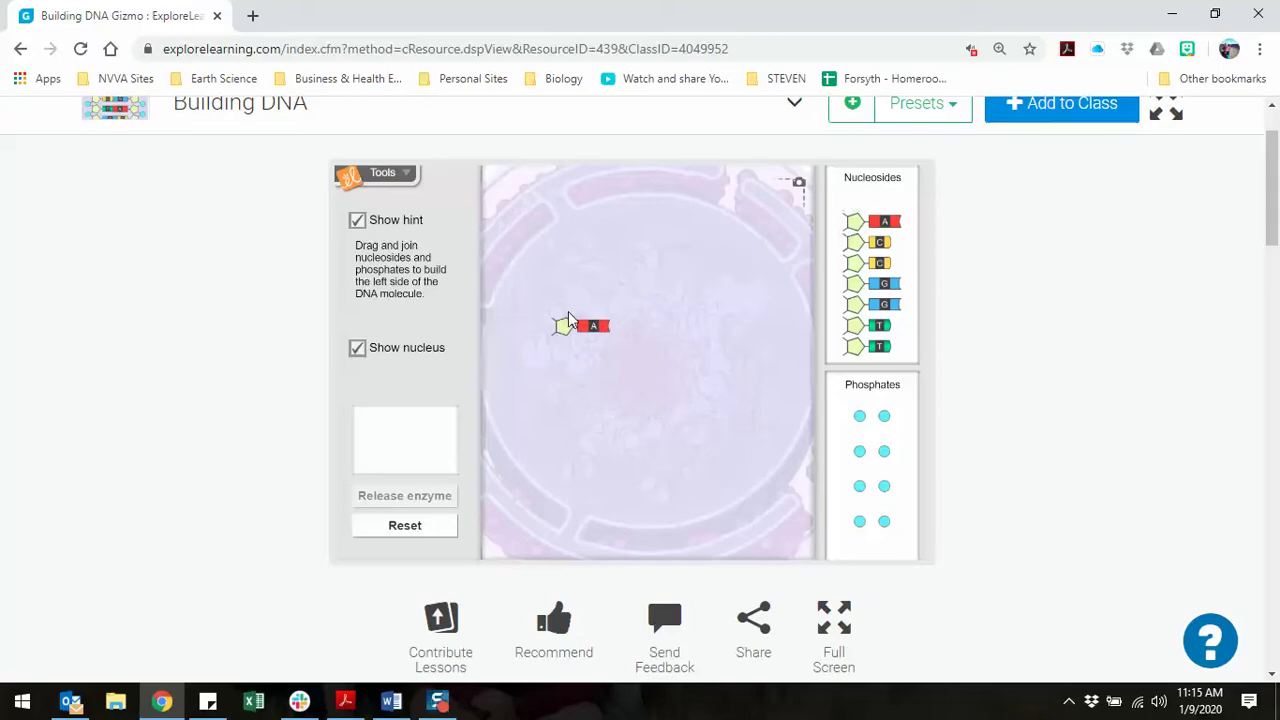
left_click_drag(852, 244, 597, 344)
left_click_drag(852, 242, 553, 350)
left_click_drag(865, 413, 554, 346)
left_click_drag(885, 416, 546, 342)
left_click_drag(853, 222, 558, 364)
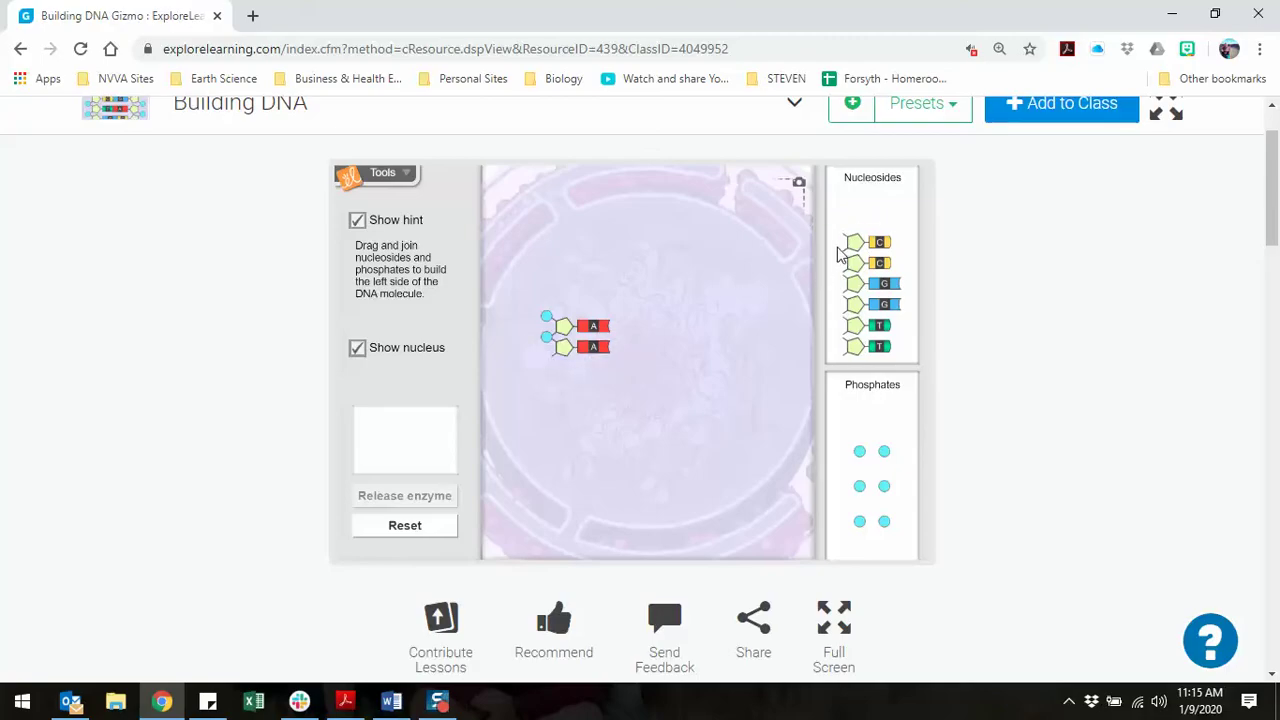
left_click_drag(859, 451, 552, 361)
left_click_drag(855, 243, 578, 370)
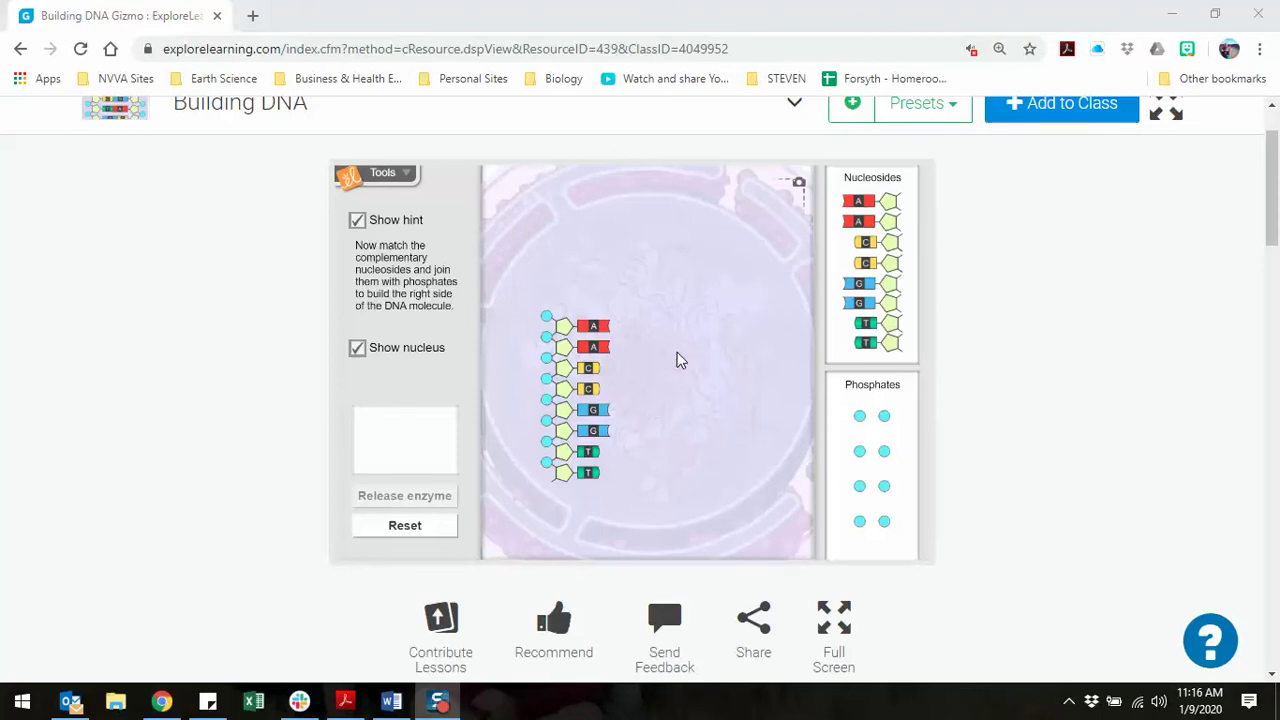
Select the first empty cell under LEFT in the Word worksheet and check the left strand's base order in the Chrome Gizmo
key("alt+Tab")
key("alt+Tab")
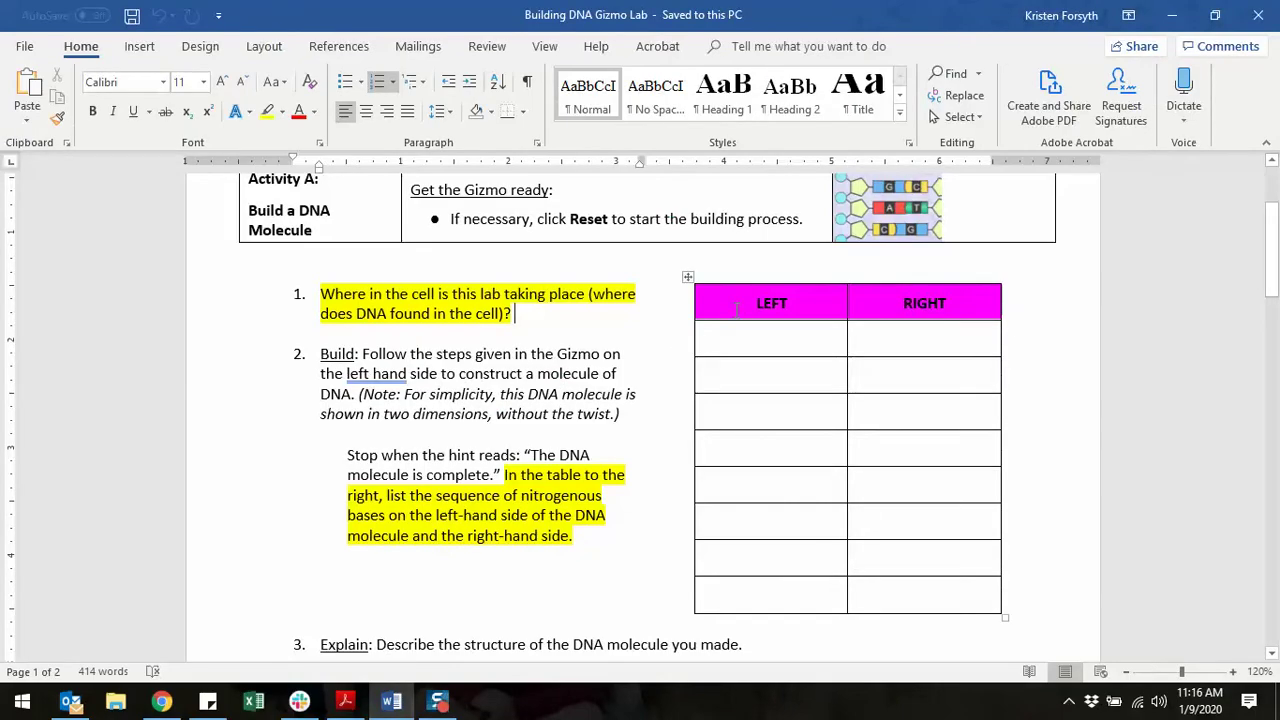
left_click(743, 330)
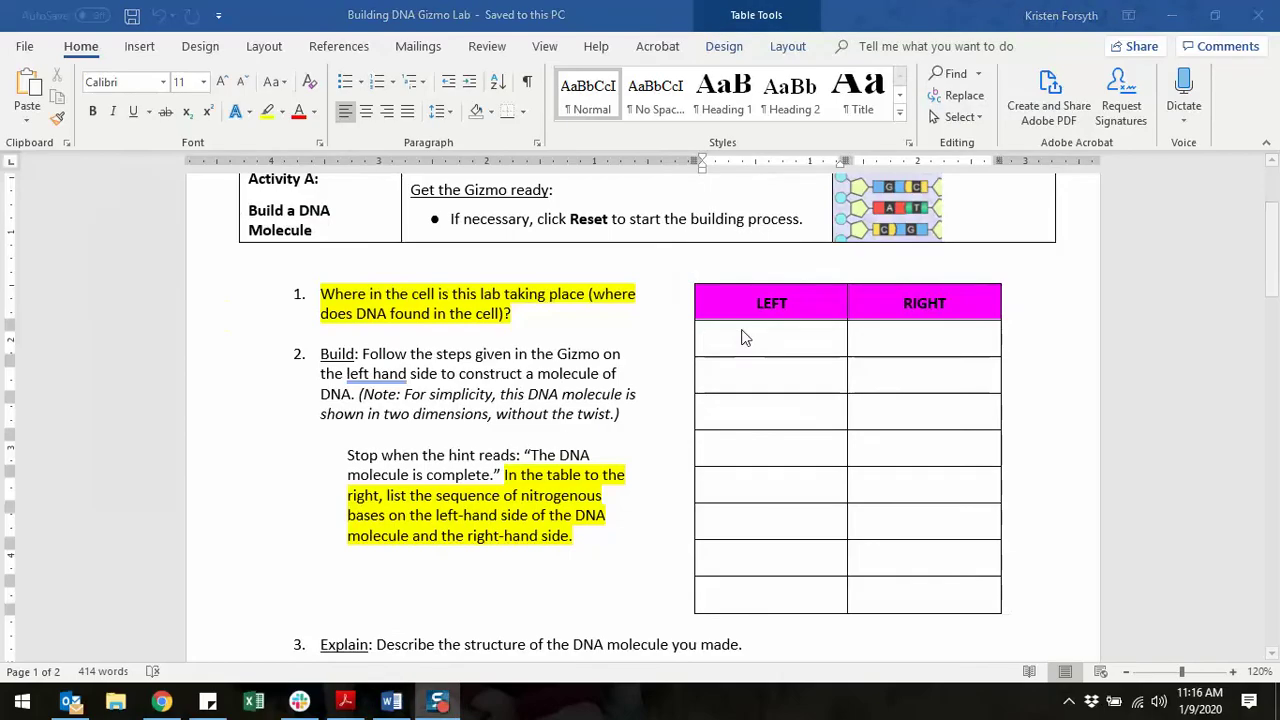
key("alt+Tab")
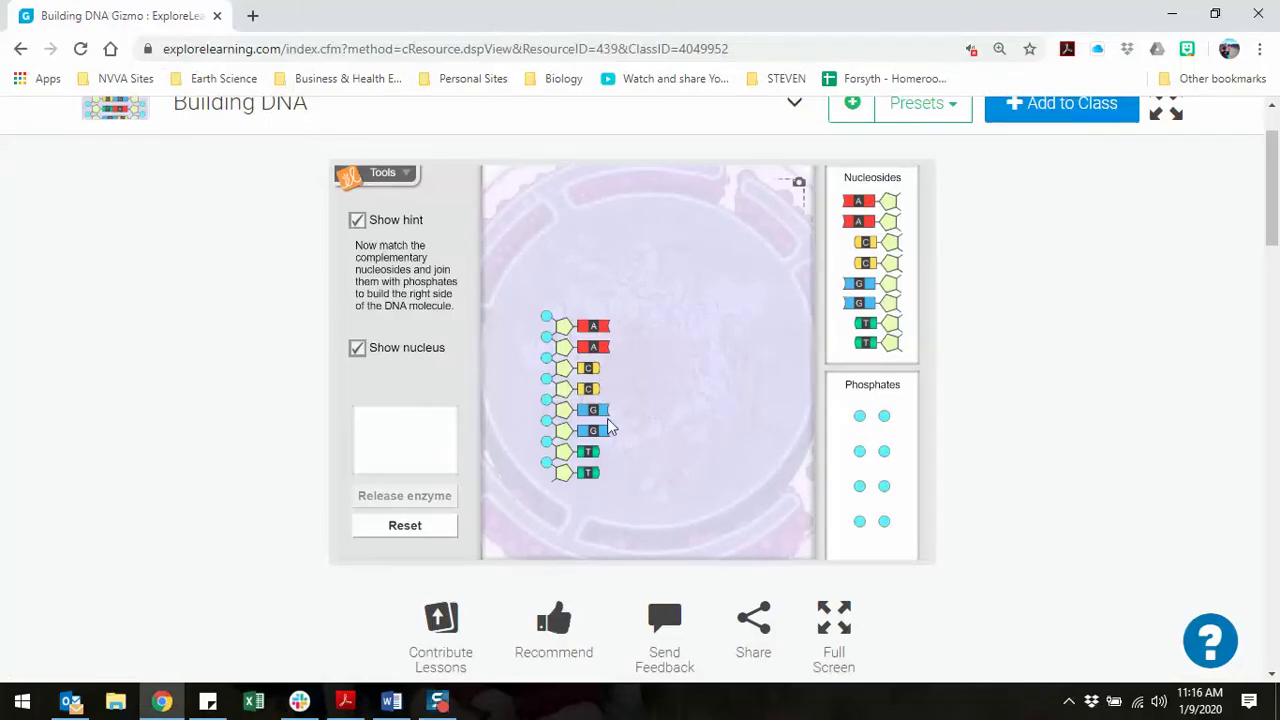
Switch to Word and fill the LEFT column from top to bottom with A, A, C, C, G, G, T, T
key("alt+Tab")
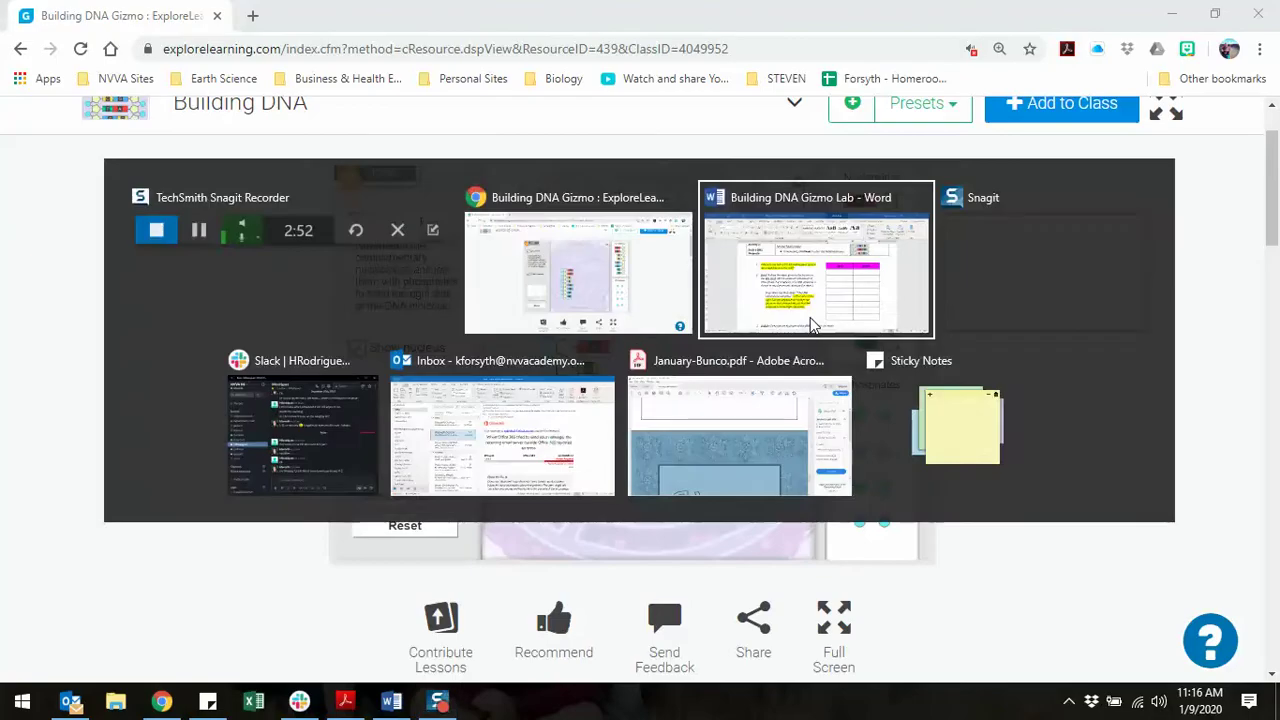
type("A")
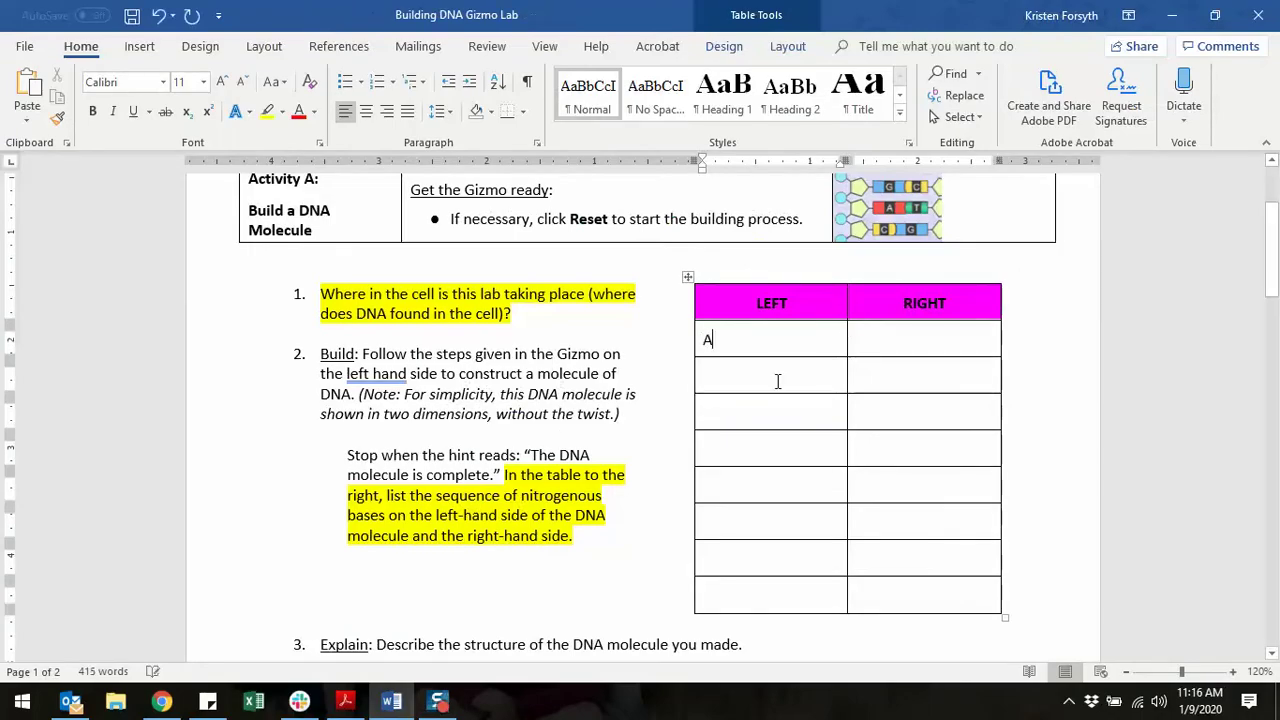
type("C")
left_click(715, 460)
type("C ")
type("G")
left_click(717, 520)
type("G")
left_click(720, 558)
type("T")
left_click(722, 585)
type("T")
left_click(631, 594)
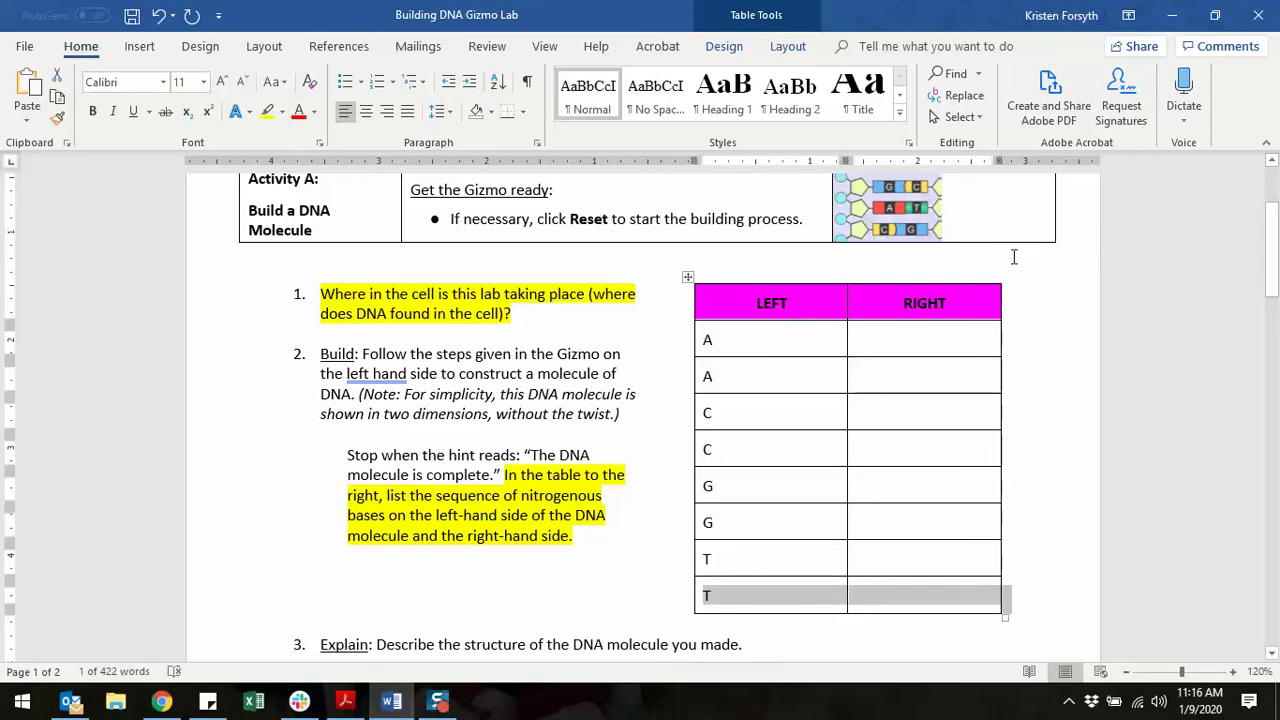
Place the cursor in the first empty cell under RIGHT in the base sequence table
left_click(921, 338)
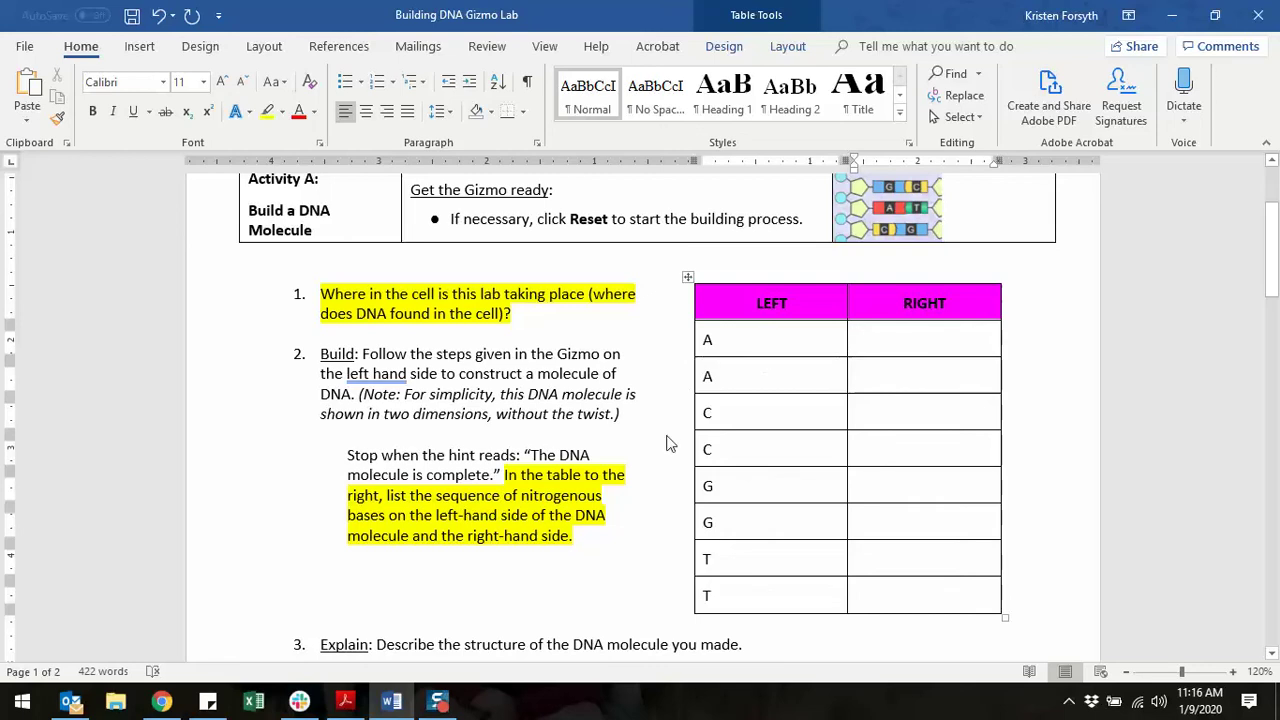
scroll(605, 487, "down", 2)
scroll(709, 406, "up", 2)
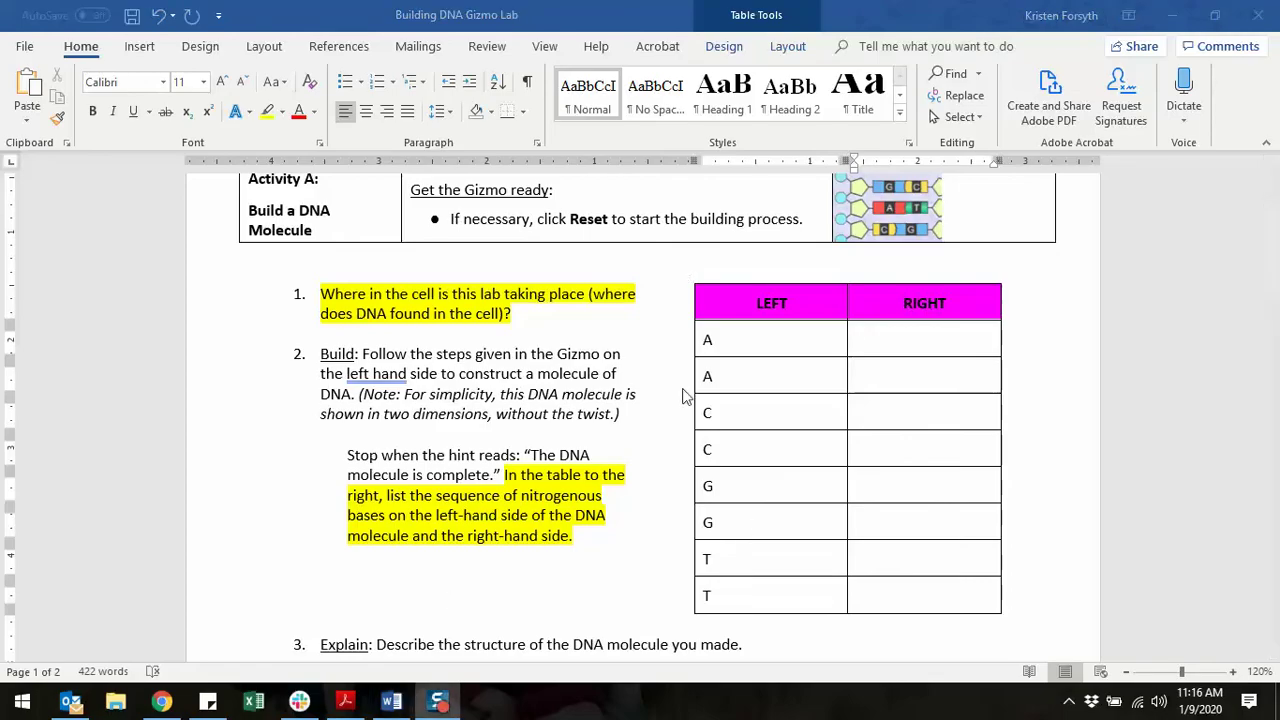
Switch to the Chrome Gizmo, try A, C and G nucleosides against the left strand's top A, and pair it with T
key("alt+Tab")
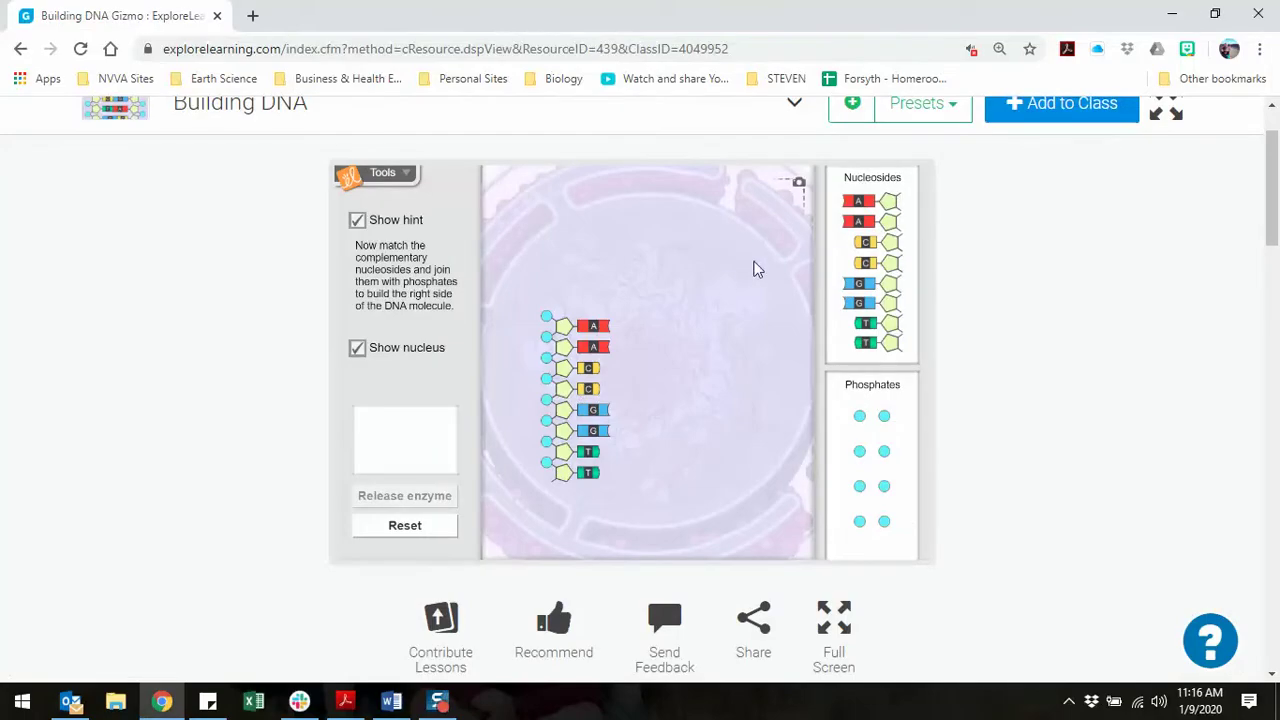
left_click_drag(860, 201, 637, 331)
left_click_drag(866, 240, 615, 334)
left_click_drag(872, 285, 640, 338)
left_click_drag(866, 323, 662, 292)
left_click_drag(620, 325, 622, 326)
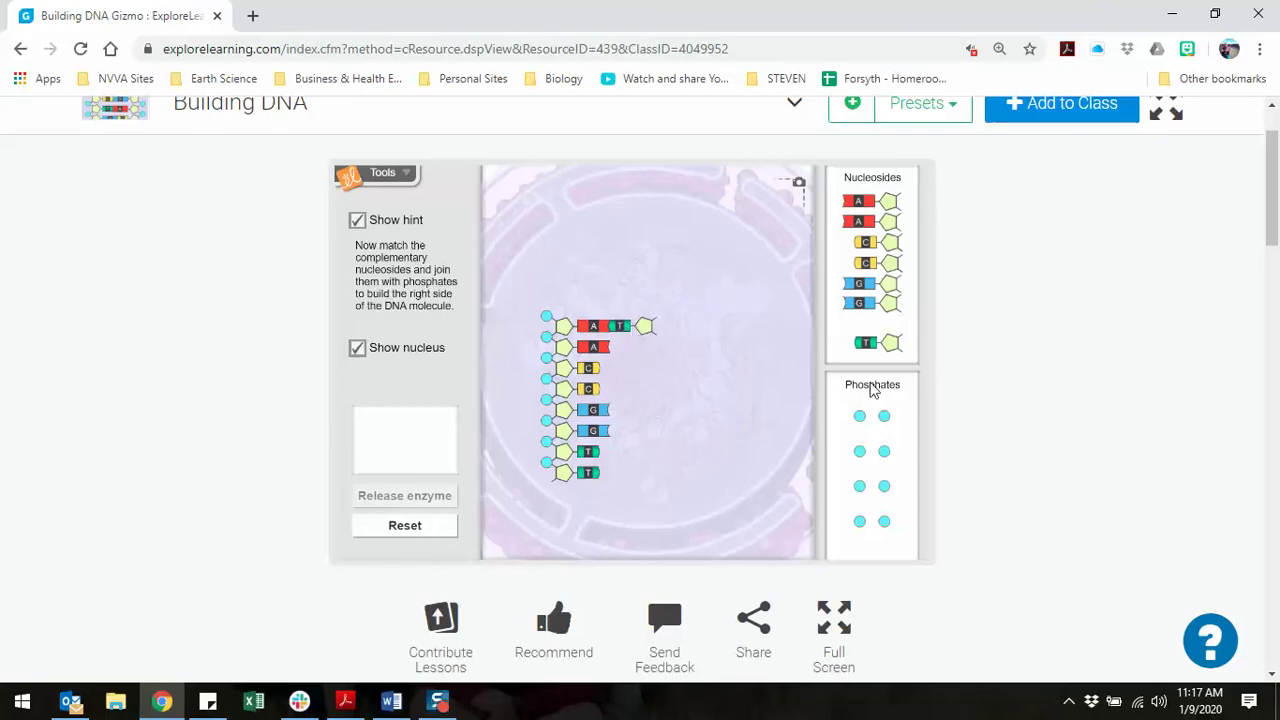
Complete the right strand below its top T with T, G, G, C, C, A, A and phosphates, placing the last phosphate at the strand's bottom end
left_click_drag(859, 416, 662, 339)
left_click_drag(865, 343, 623, 352)
left_click_drag(886, 417, 661, 357)
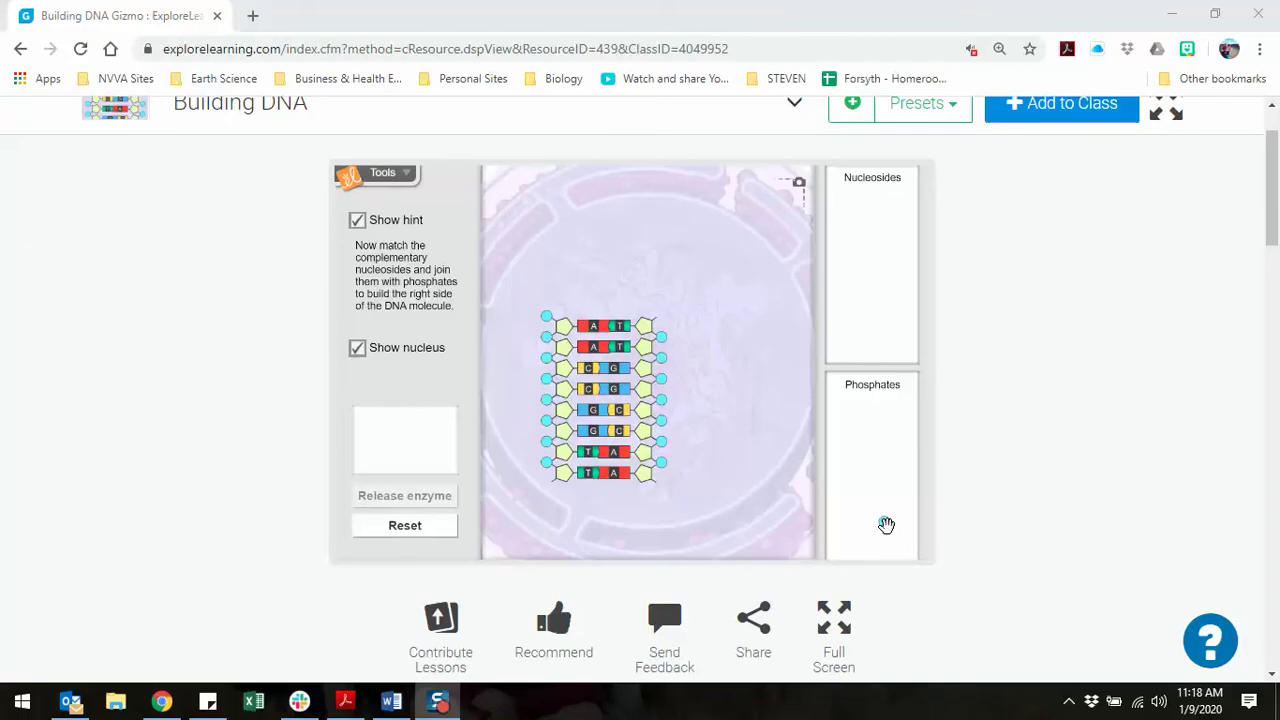
left_click_drag(886, 524, 660, 328)
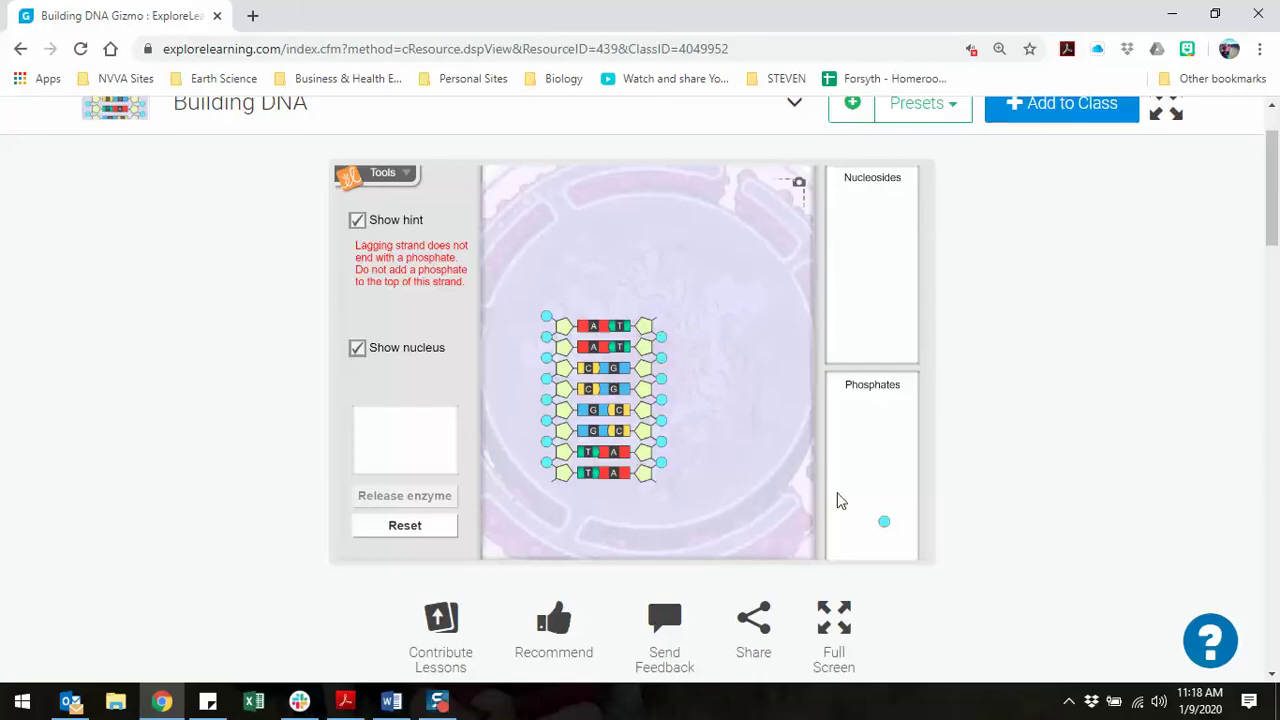
left_click_drag(889, 523, 661, 486)
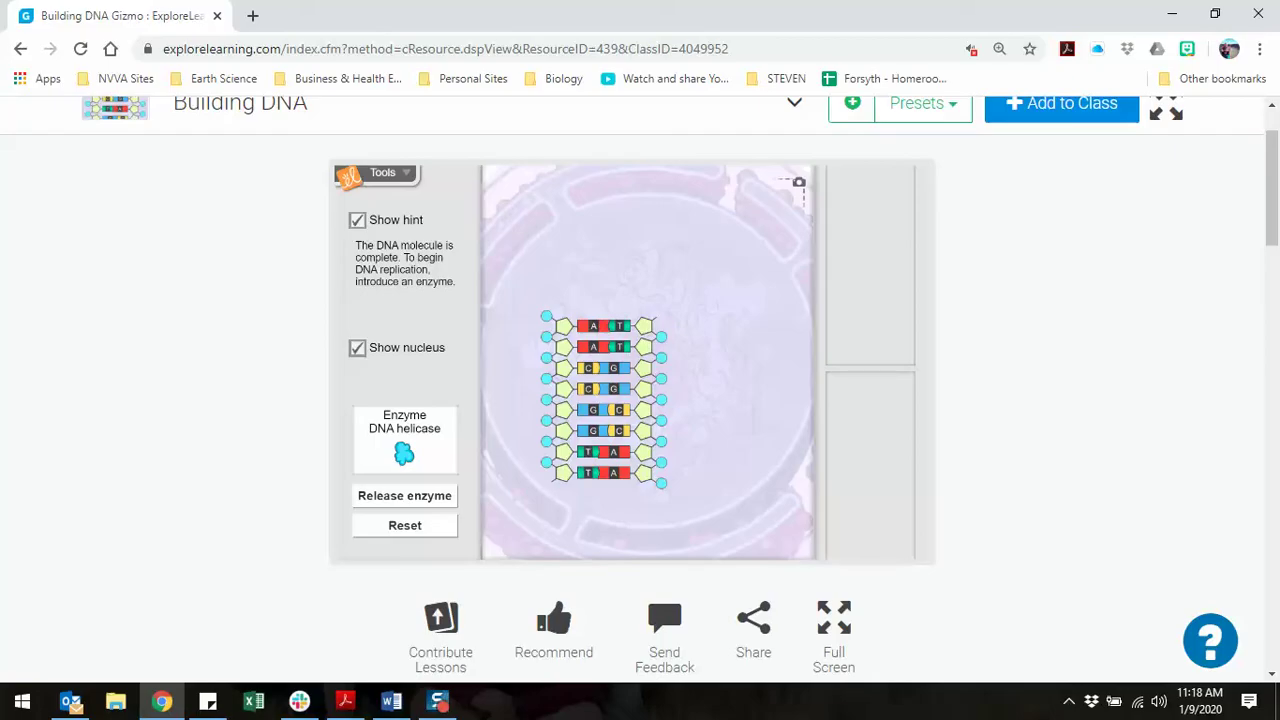
Switch to the Word worksheet and fill the RIGHT column from top to bottom with T, T, G, G, C, C, A, A
key("alt+Tab")
key("alt+Tab")
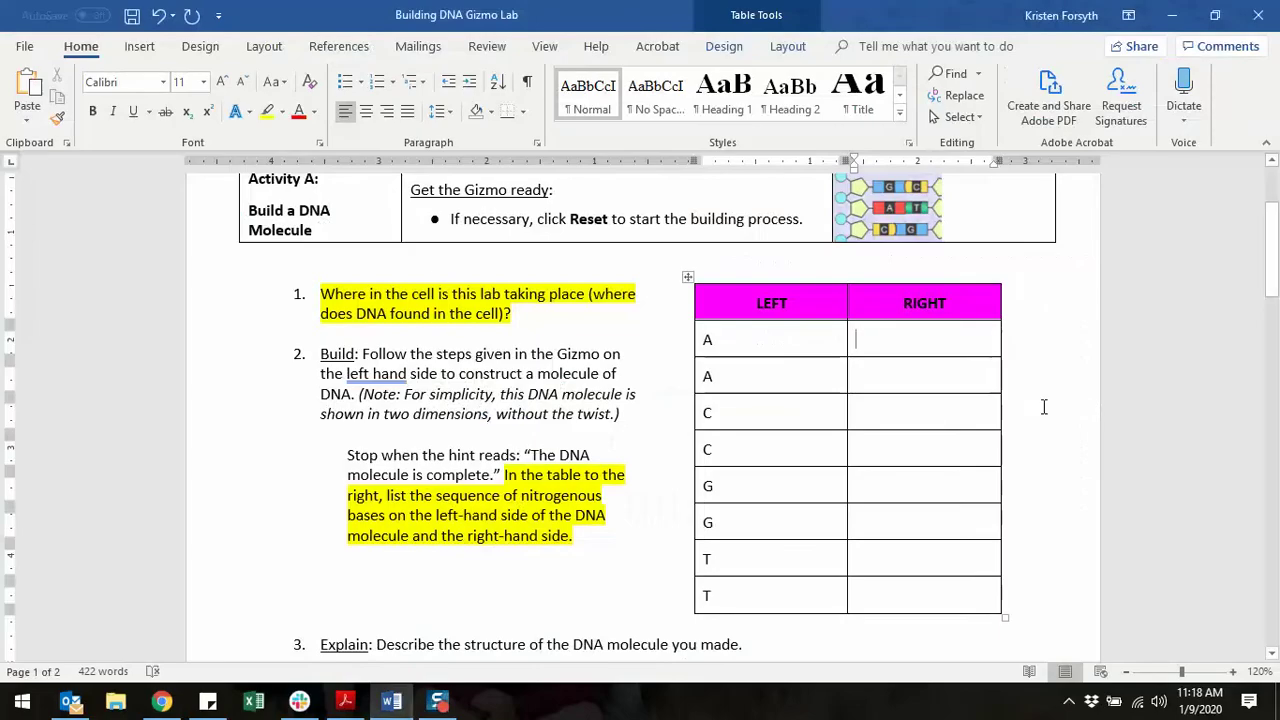
type("T")
left_click(937, 378)
type("T")
left_click(917, 420)
type("G")
left_click(895, 451)
type("G")
left_click(883, 490)
type("C")
left_click(871, 520)
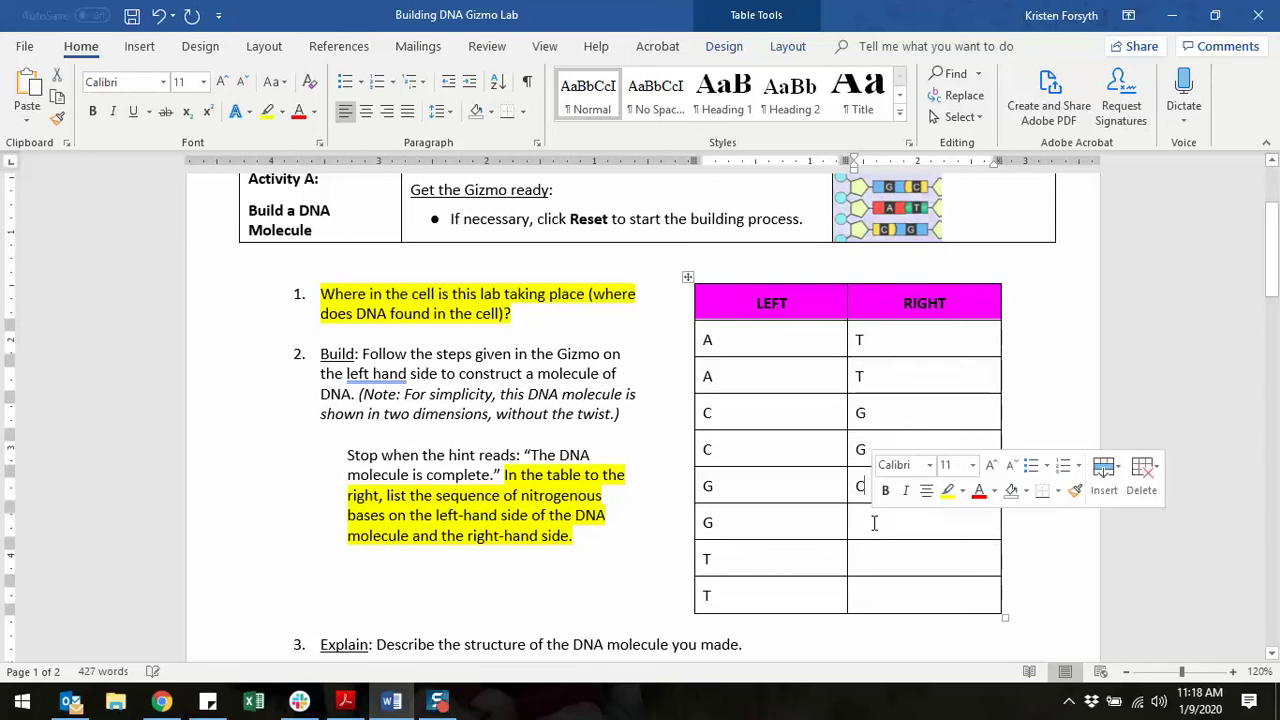
type("C")
left_click(874, 557)
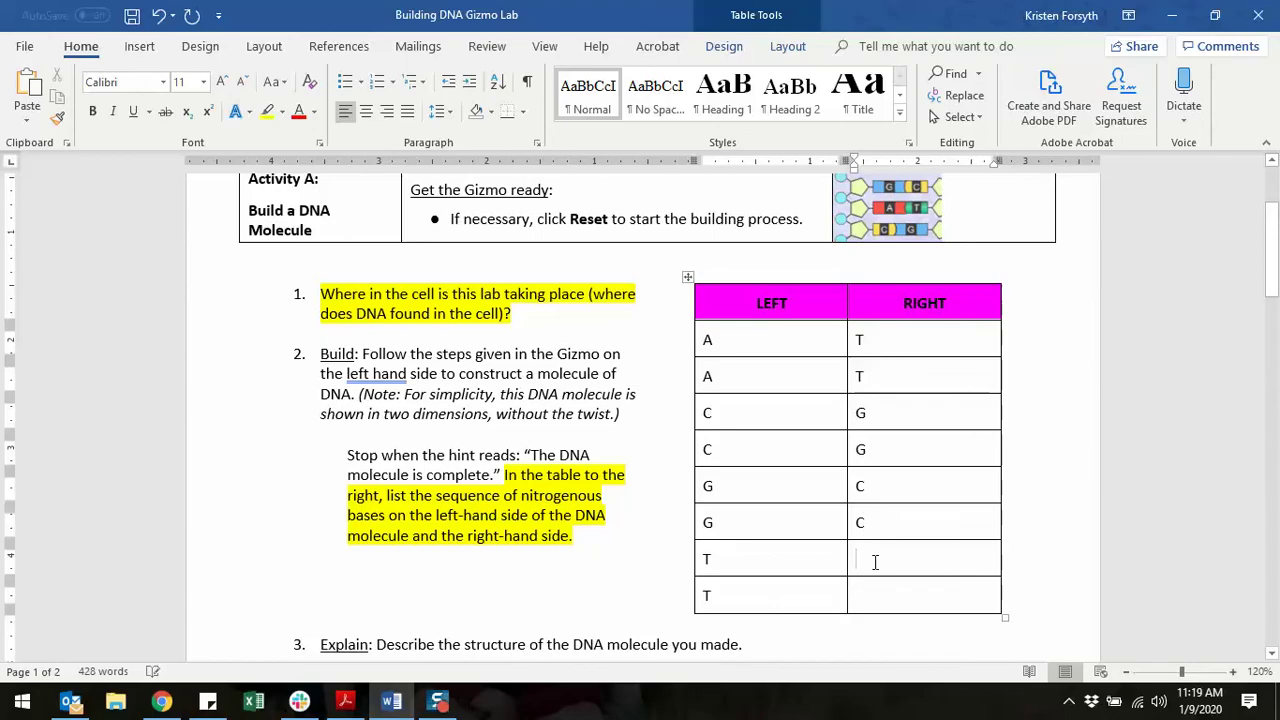
type("A")
left_click(883, 597)
type("A")
Review worksheet questions 3 to 5 on the DNA structure, nitrogenous base pairing and complementary pair practice
scroll(540, 566, "down", 2)
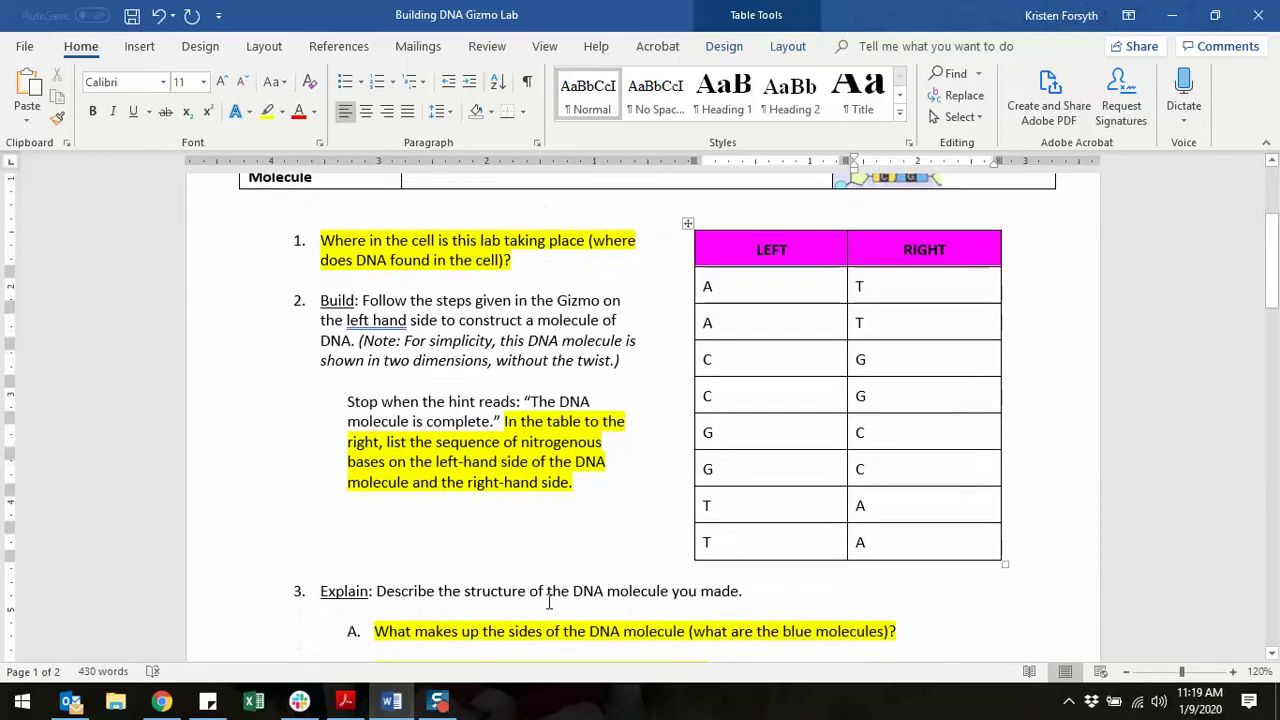
scroll(546, 566, "down", 3)
scroll(546, 566, "down", 6)
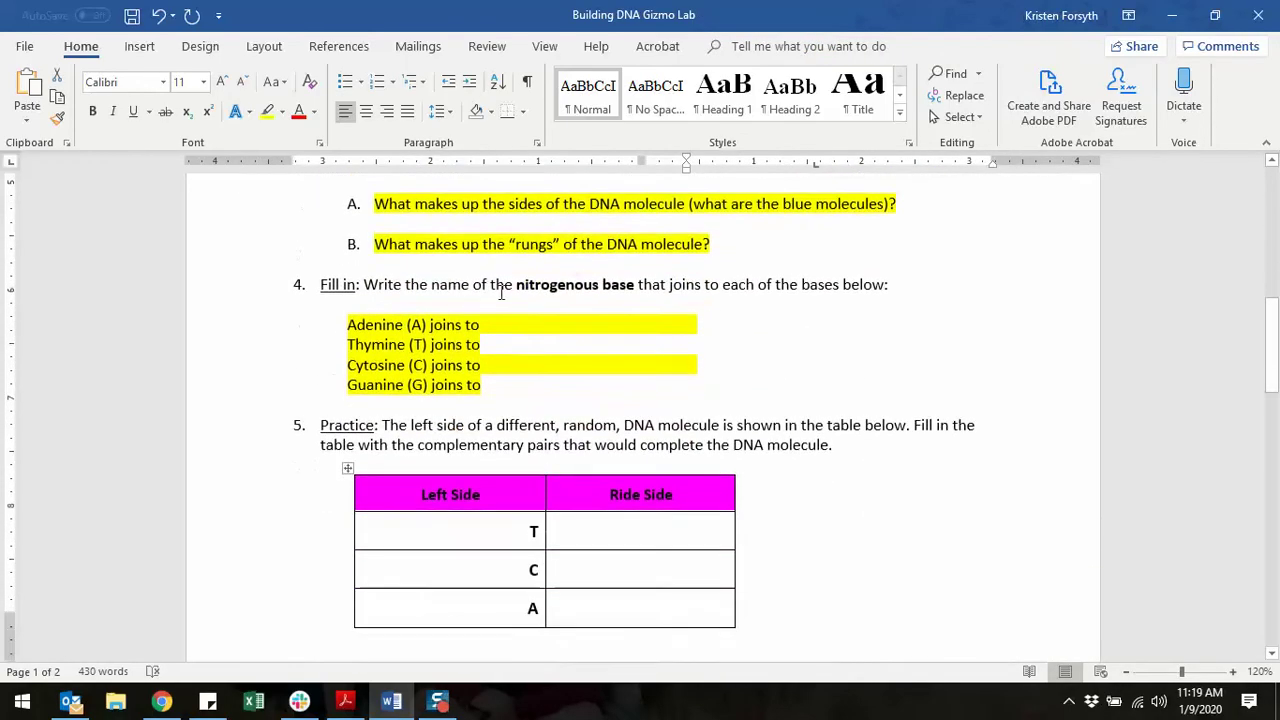
scroll(503, 290, "up", 3)
scroll(361, 250, "down", 2)
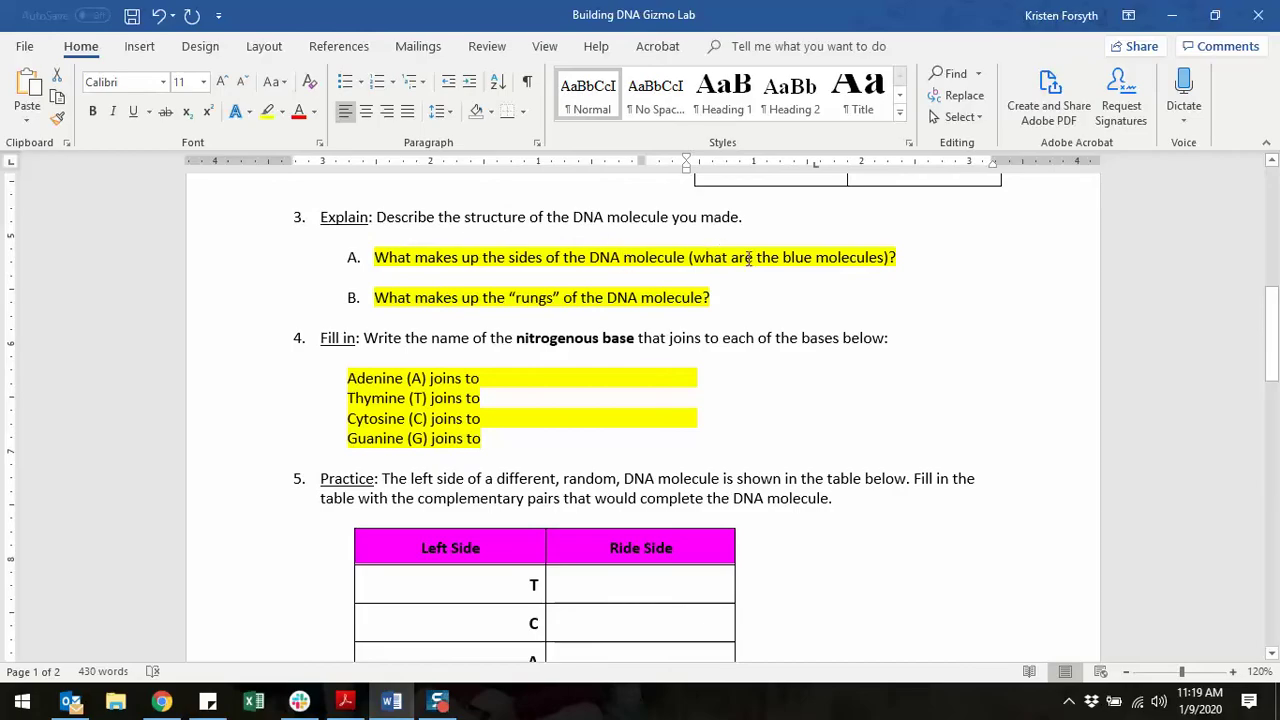
Compare worksheet question 3 about the sides and rungs with the DNA molecule in the Chrome Gizmo, returning to Word
key("alt+Tab")
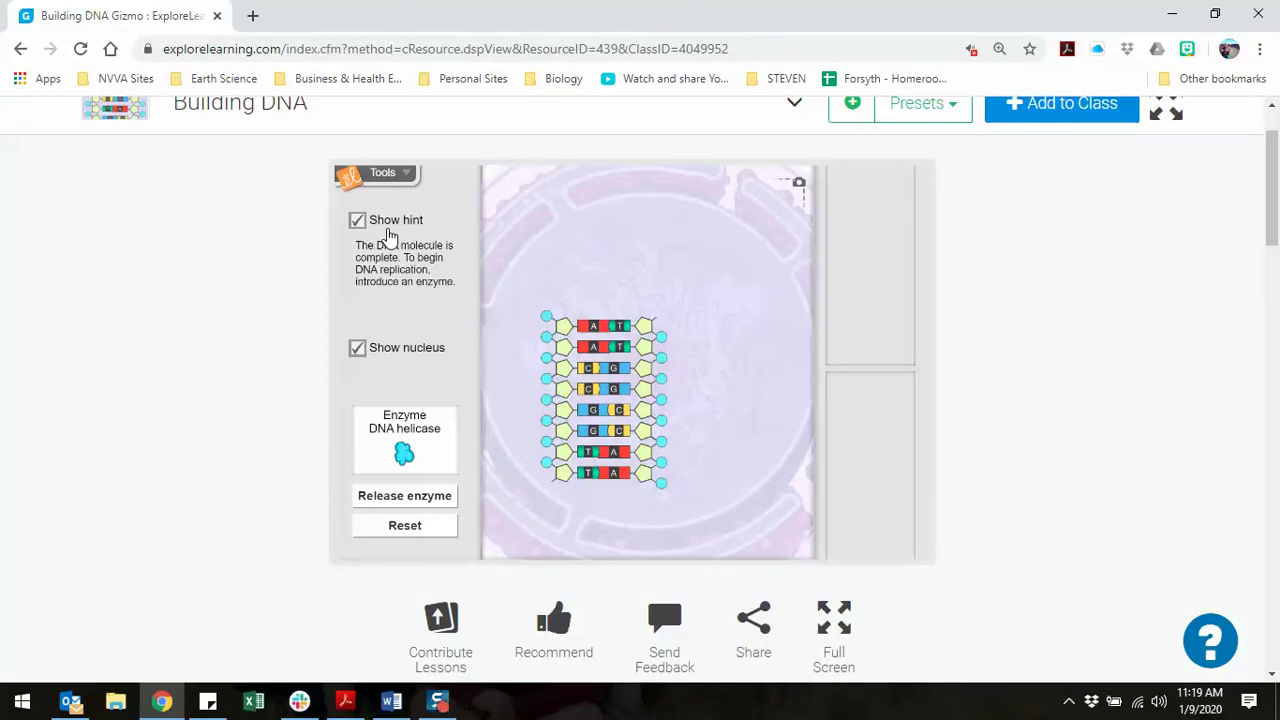
key("alt+Tab")
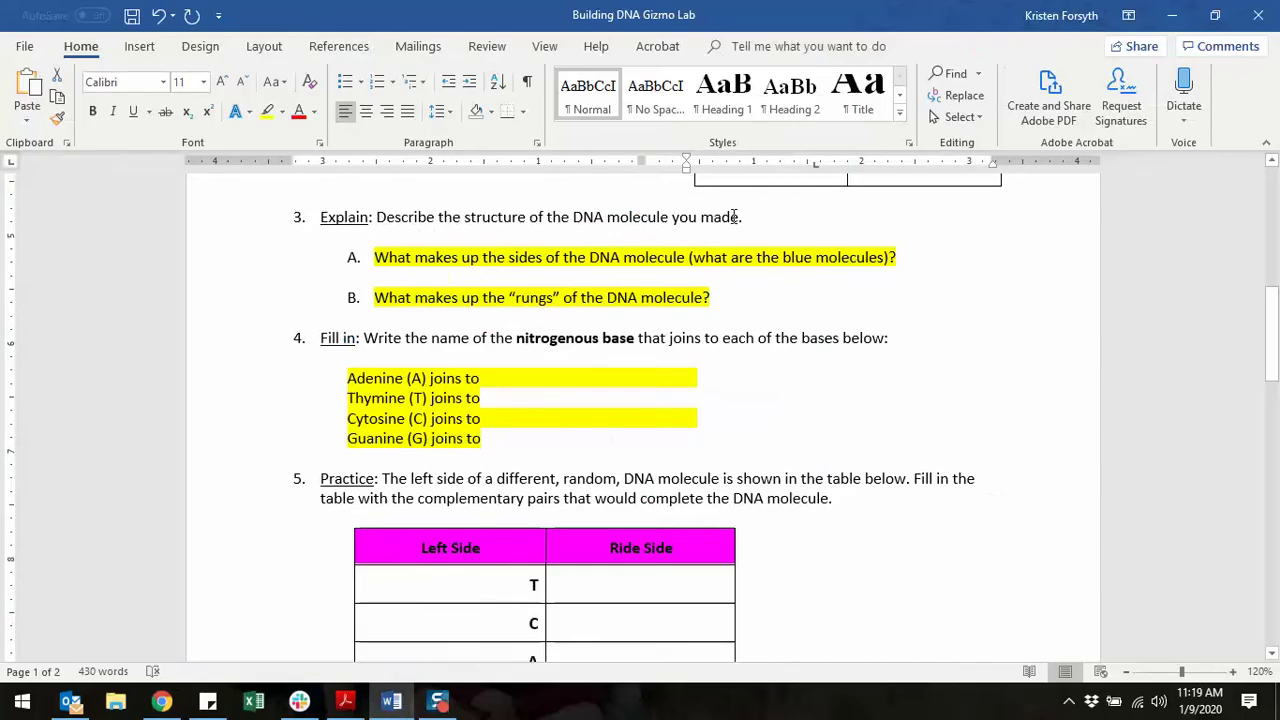
left_click(484, 297)
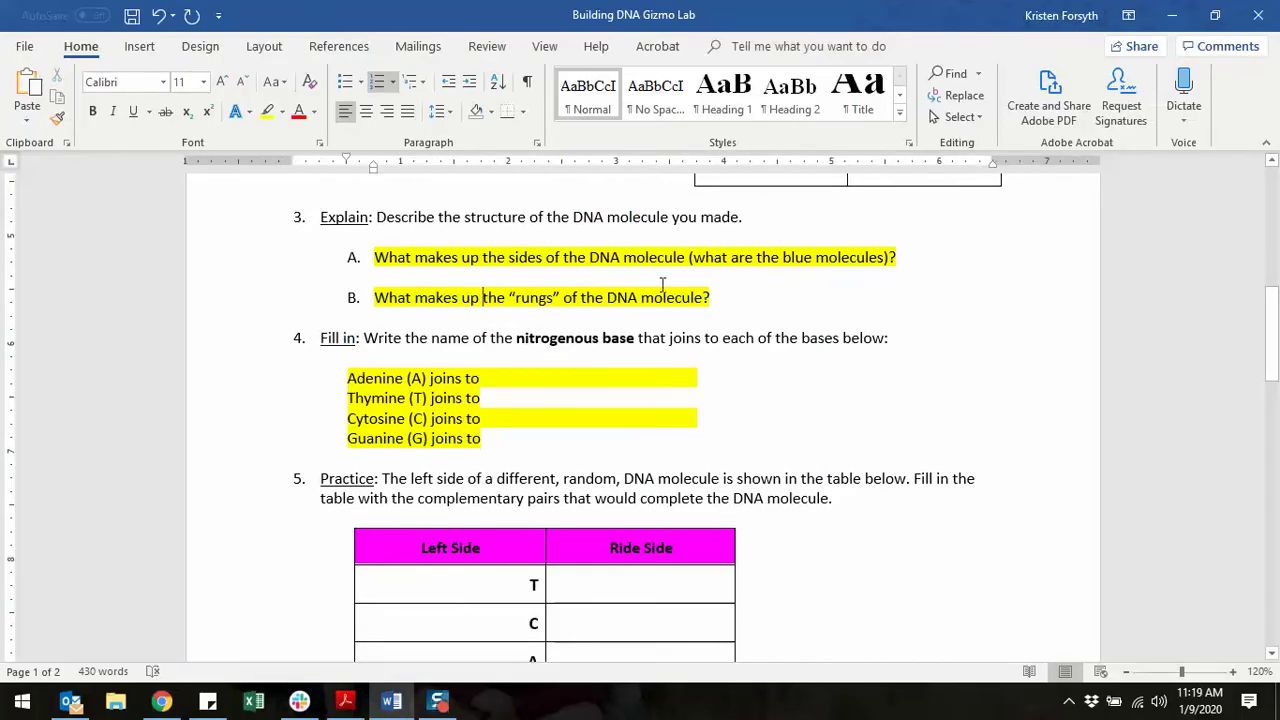
key("alt+Tab")
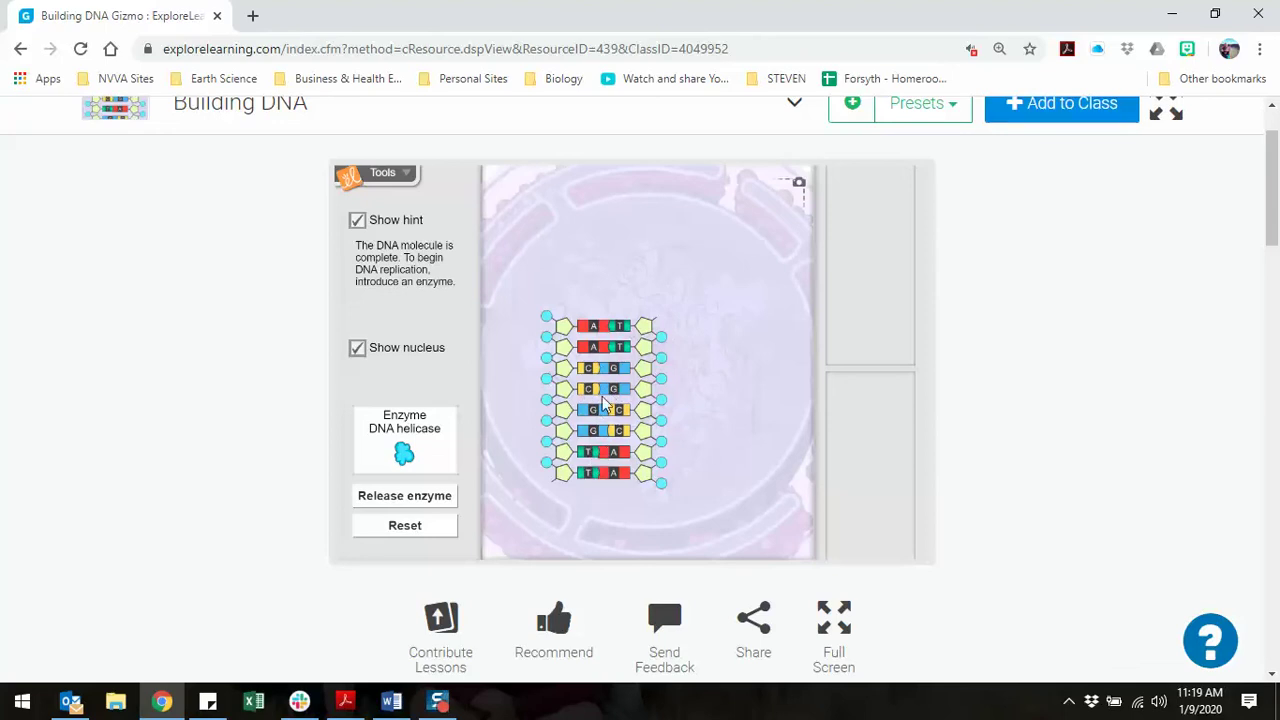
key("alt+Tab")
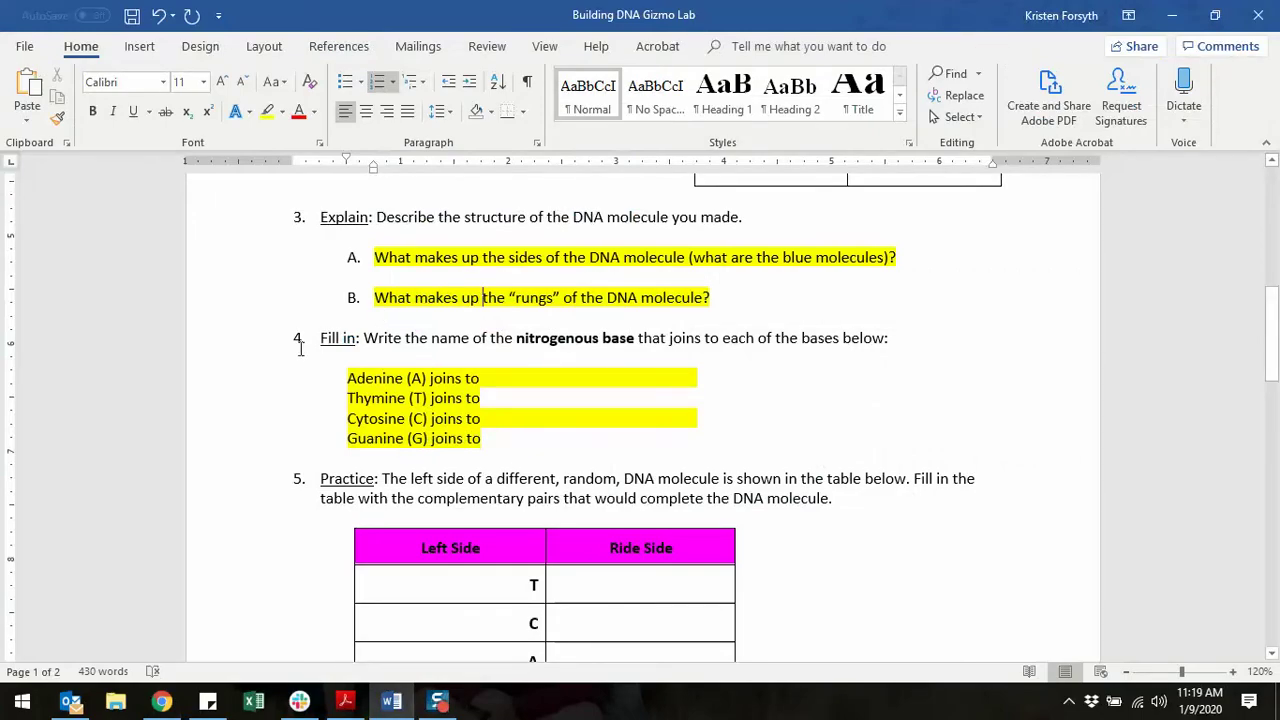
Fill in the "Adenine (A) joins to" line of question 4 with (T)
left_click_drag(402, 340, 888, 343)
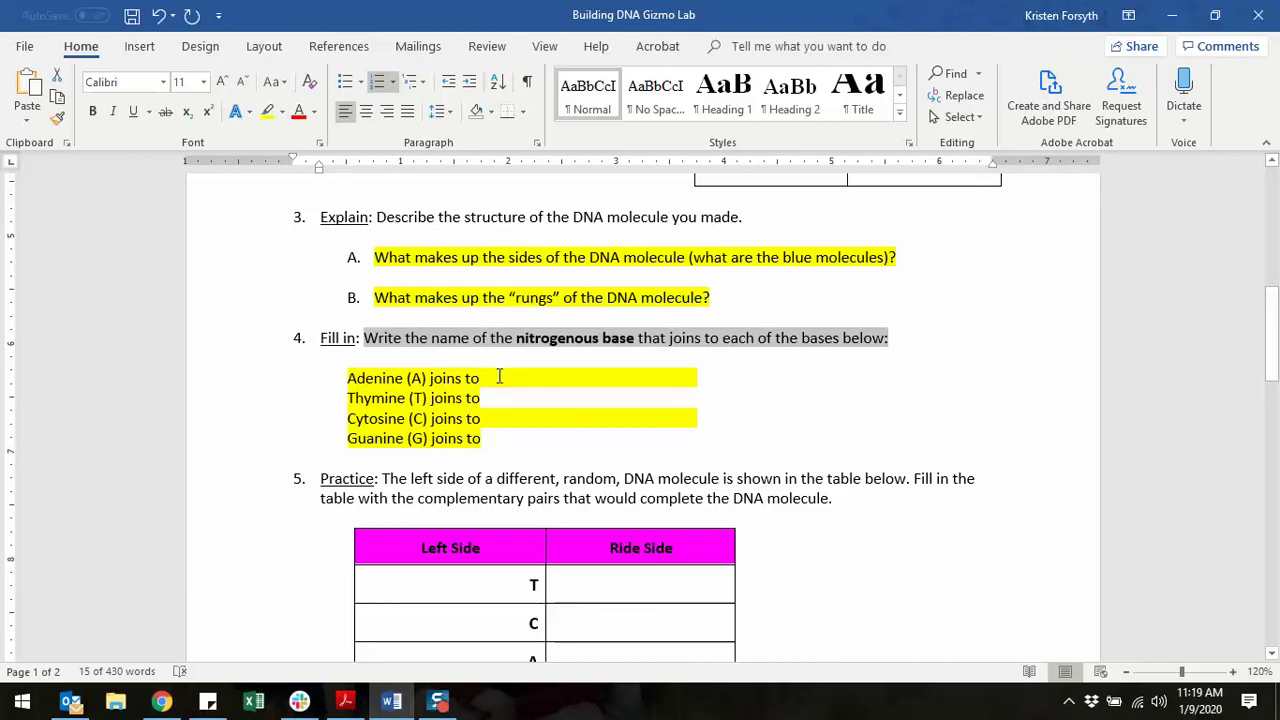
left_click(501, 376)
type("(T")
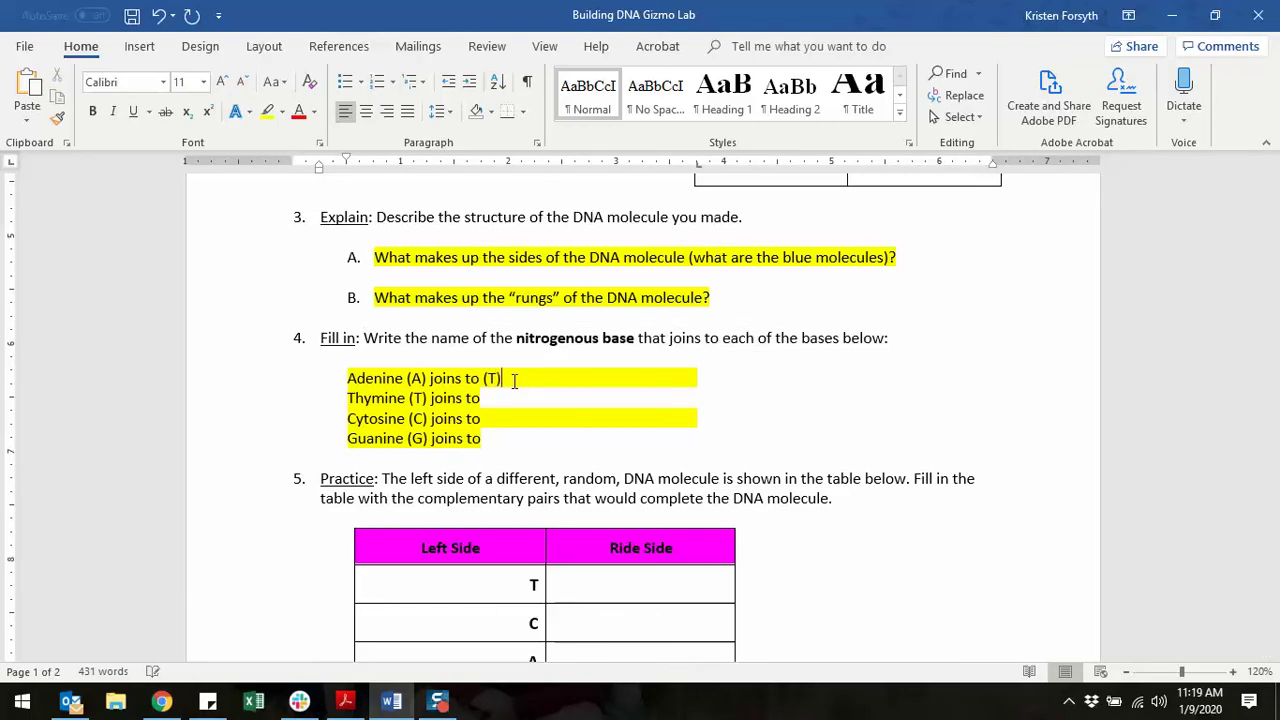
Review the recorded base pairs, the question 5 practice table and the Activity B DNA replication instructions
scroll(514, 381, "up", 2)
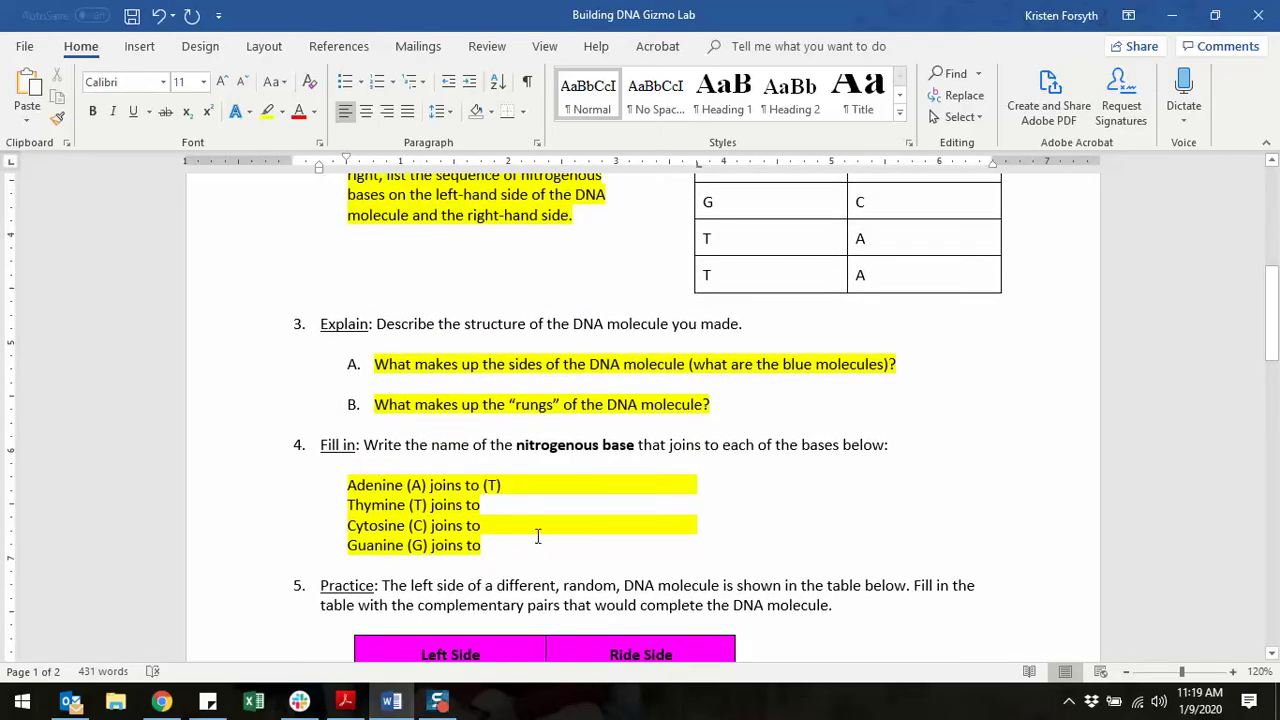
left_click(564, 604)
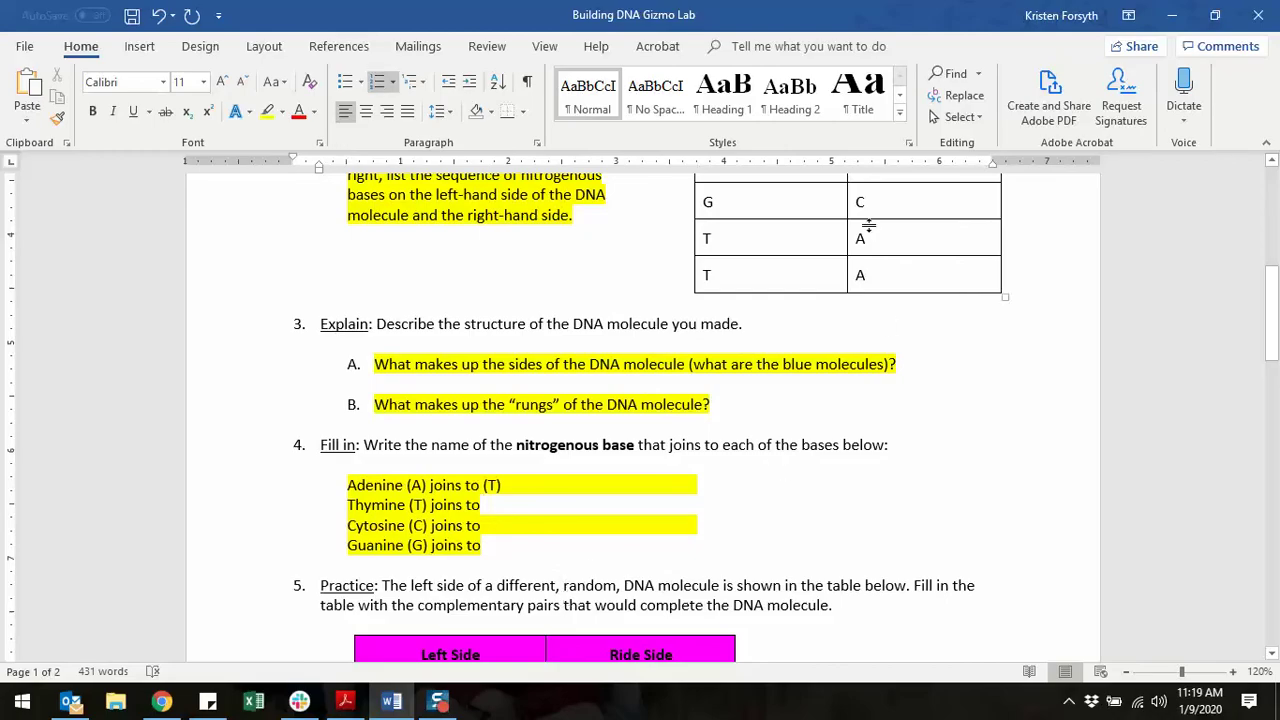
left_click(655, 604)
scroll(650, 555, "down", 5)
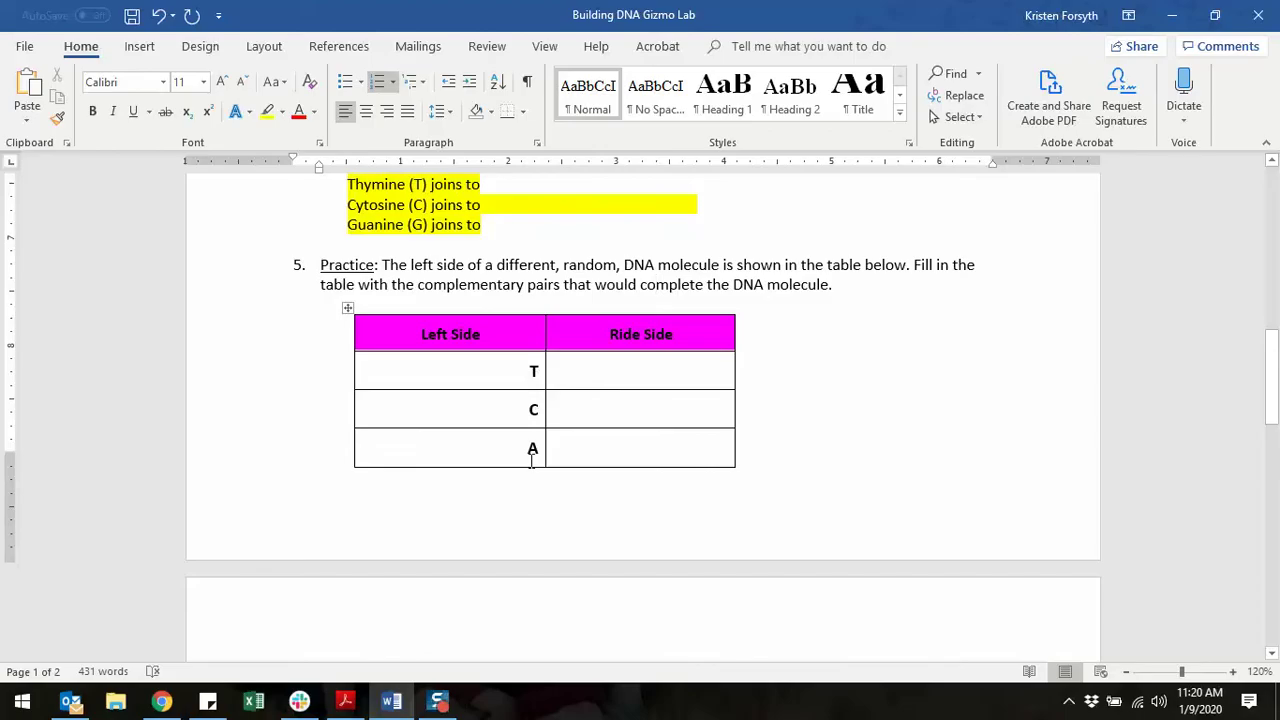
left_click(620, 374)
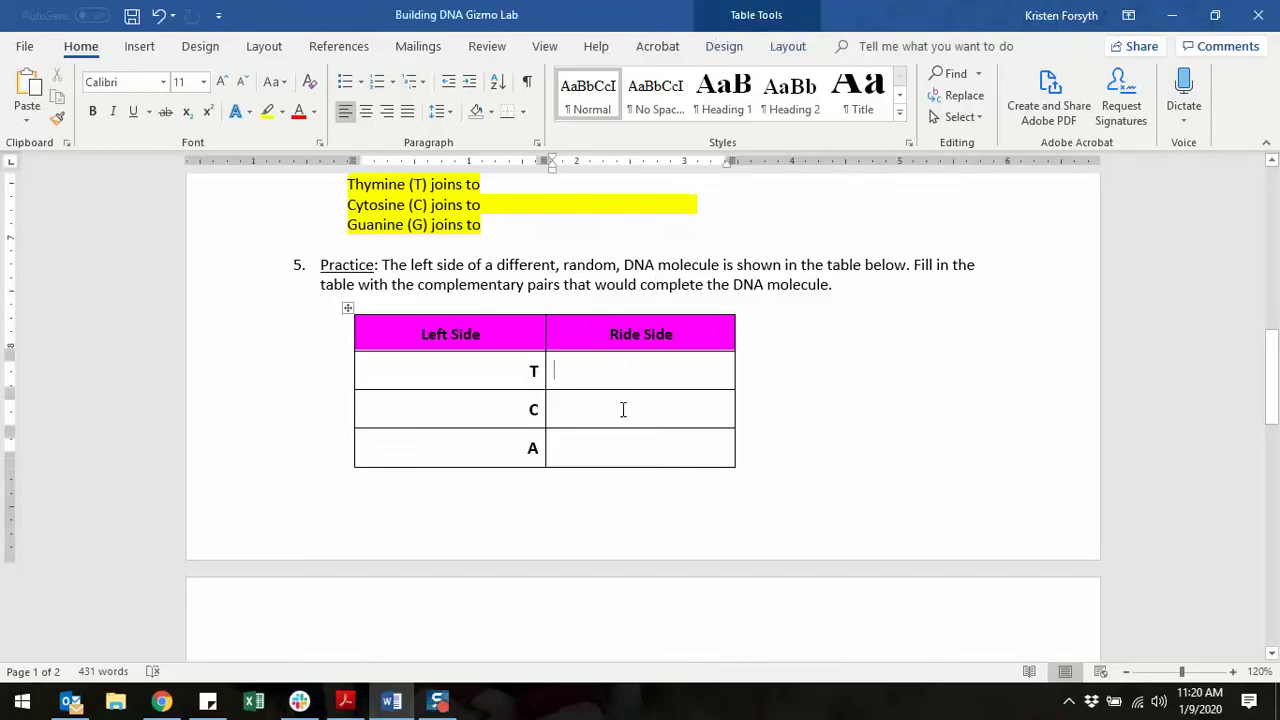
scroll(624, 453, "down", 10)
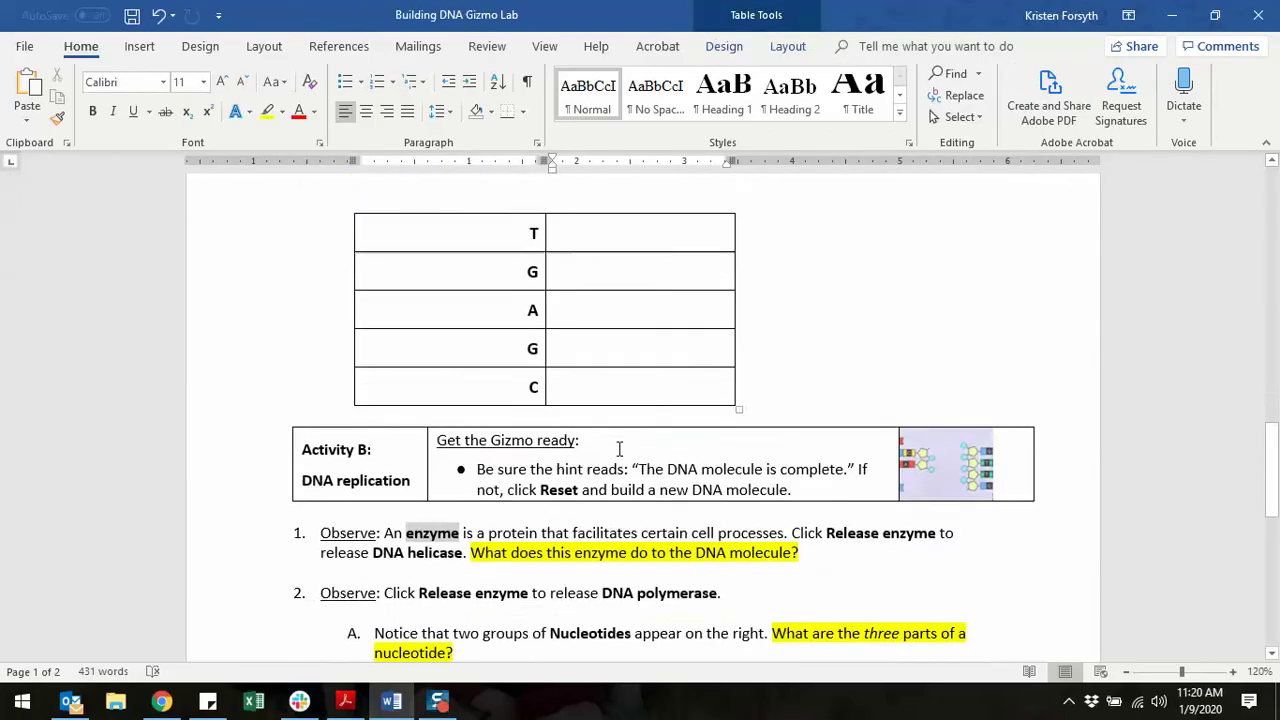
scroll(619, 447, "down", 4)
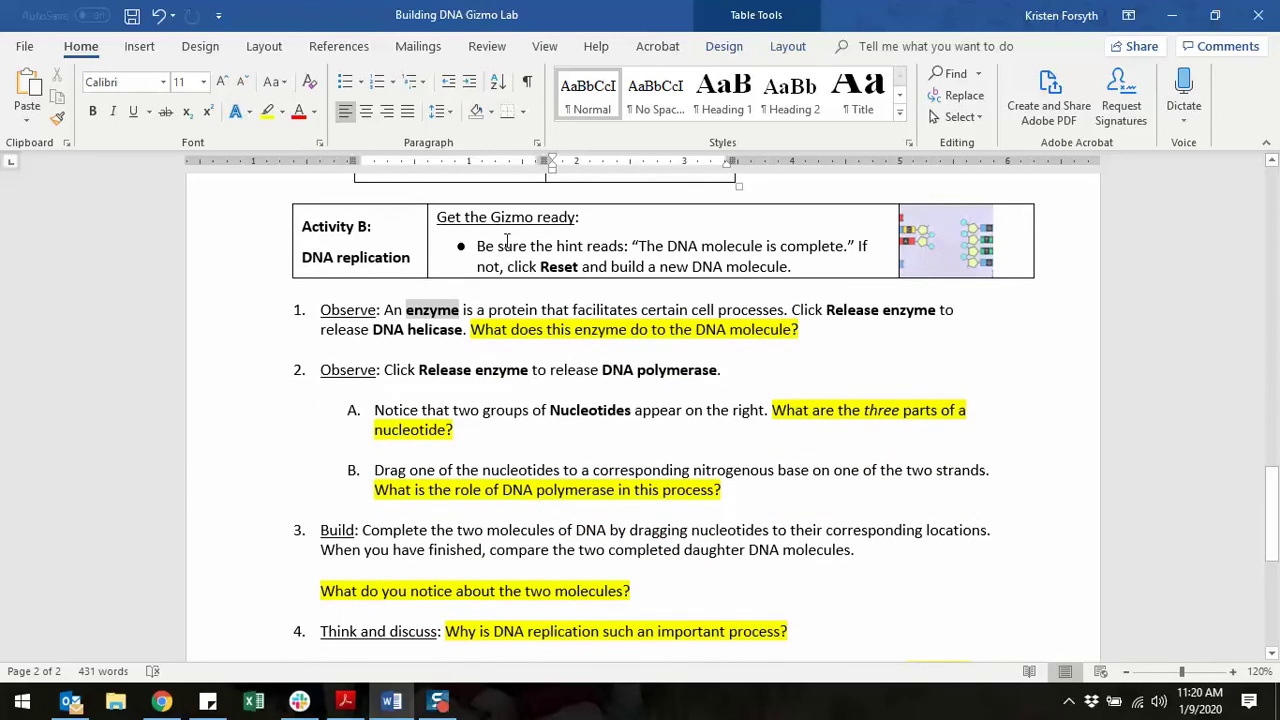
Check the Activity B instructions against the Chrome Gizmo's hint, show the Gizmo full screen and release the DNA helicase enzyme
key("alt+Tab")
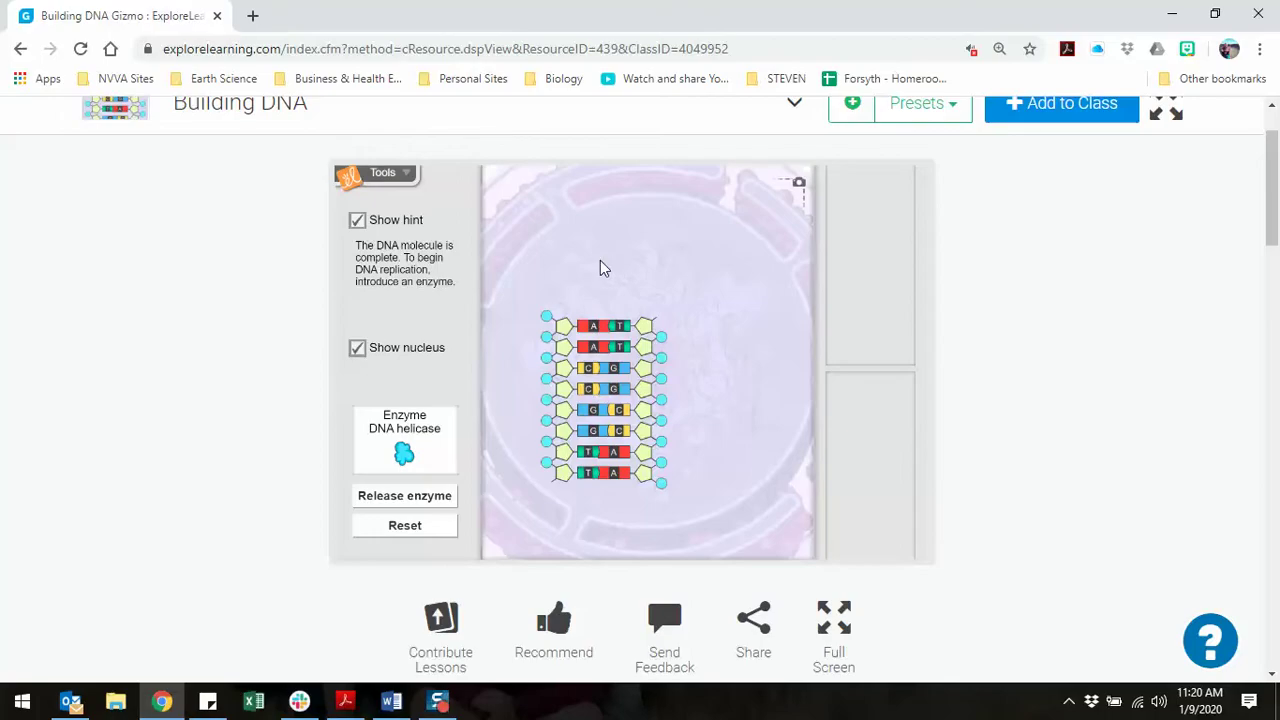
key("alt+Tab")
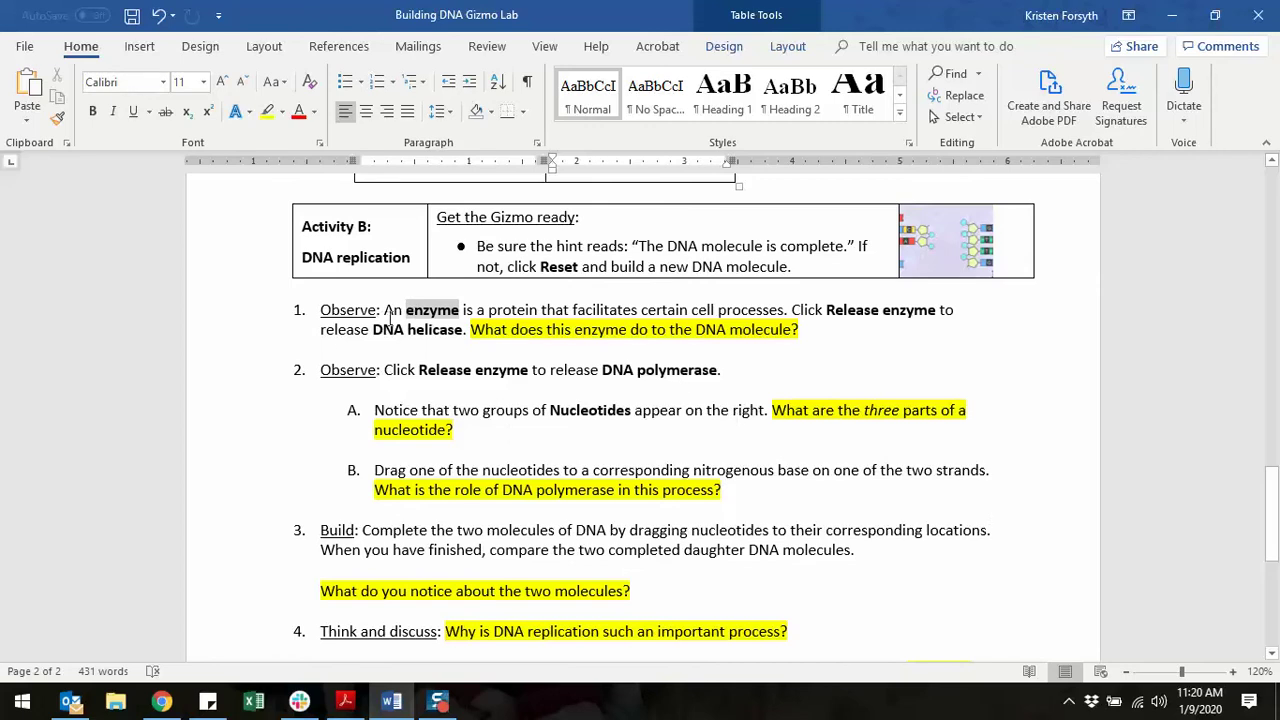
key("alt+Tab")
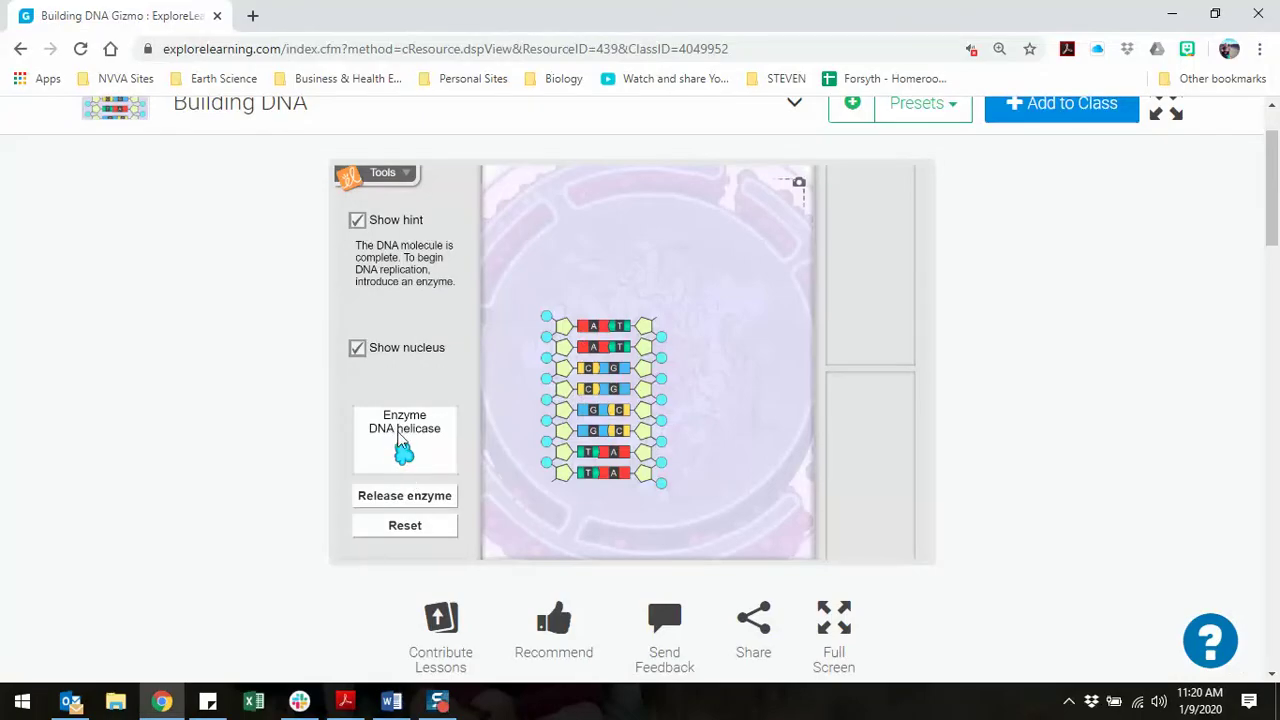
left_click(1167, 113)
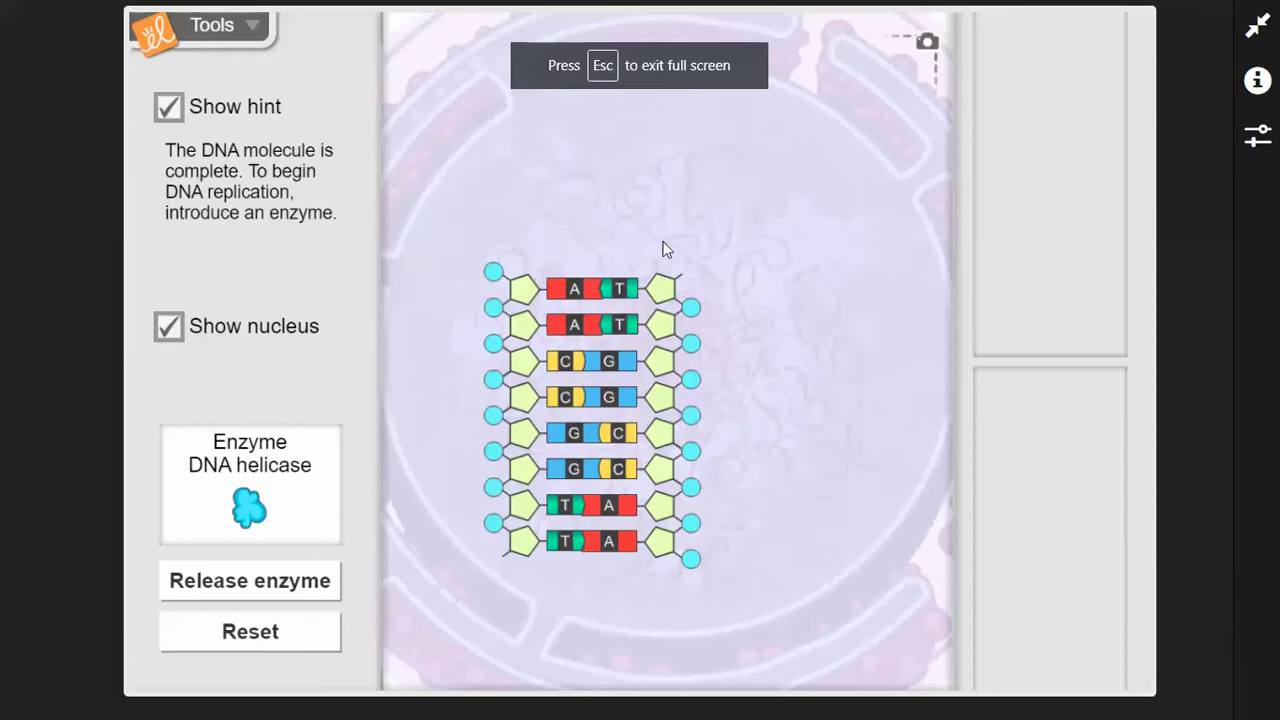
left_click(279, 588)
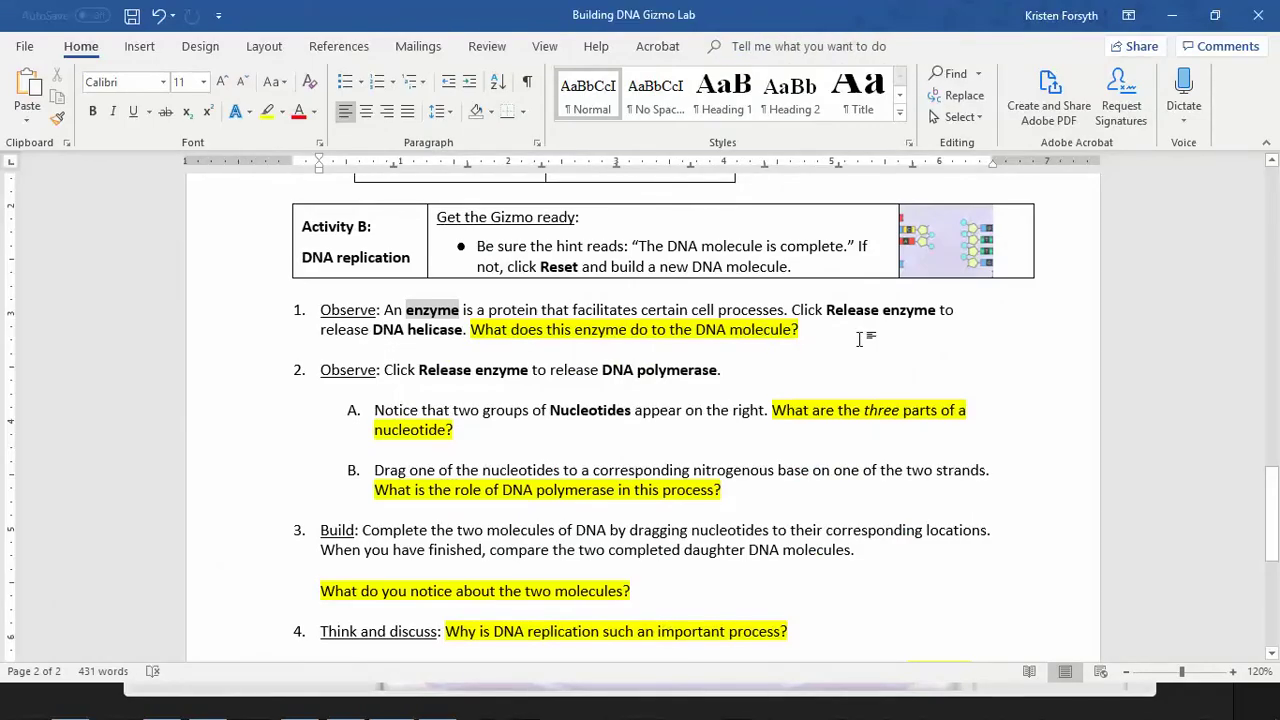
Read Activity B questions 1 and 2 in Word, and release the DNA polymerase enzyme in the Gizmo
left_click(383, 393)
key("alt+Tab")
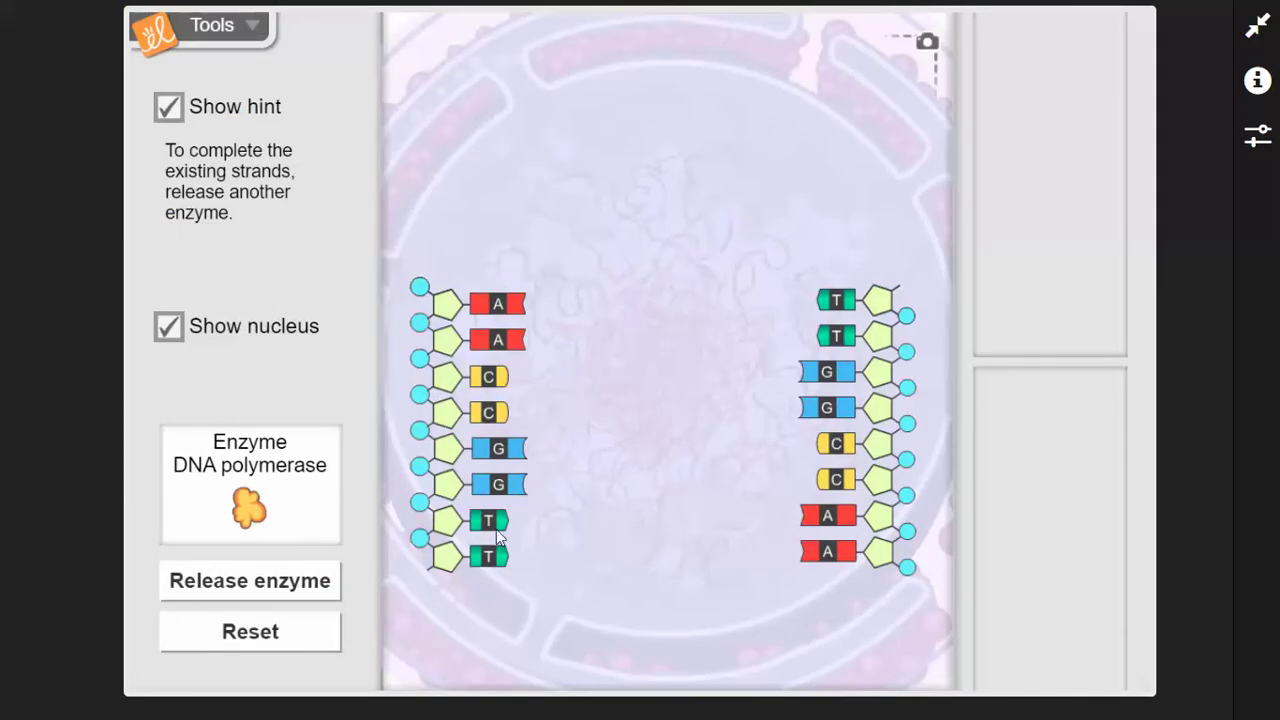
key("alt+Tab")
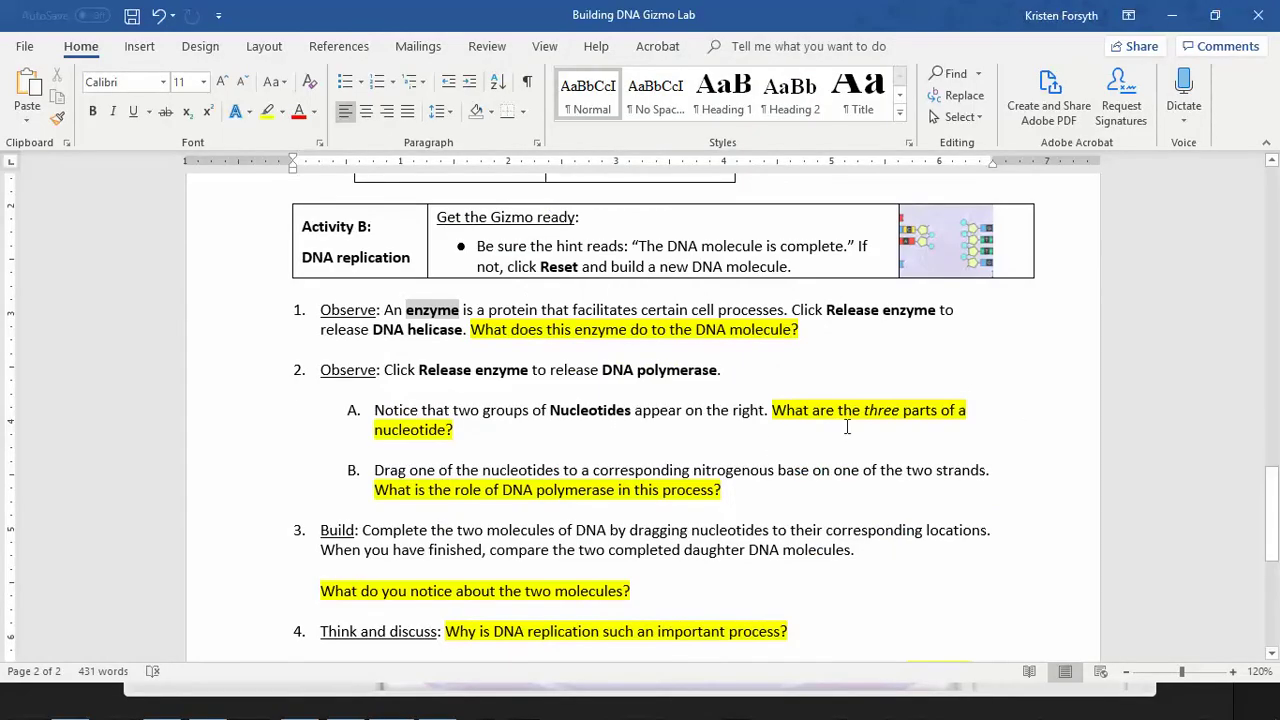
key("alt+Tab")
left_click(251, 594)
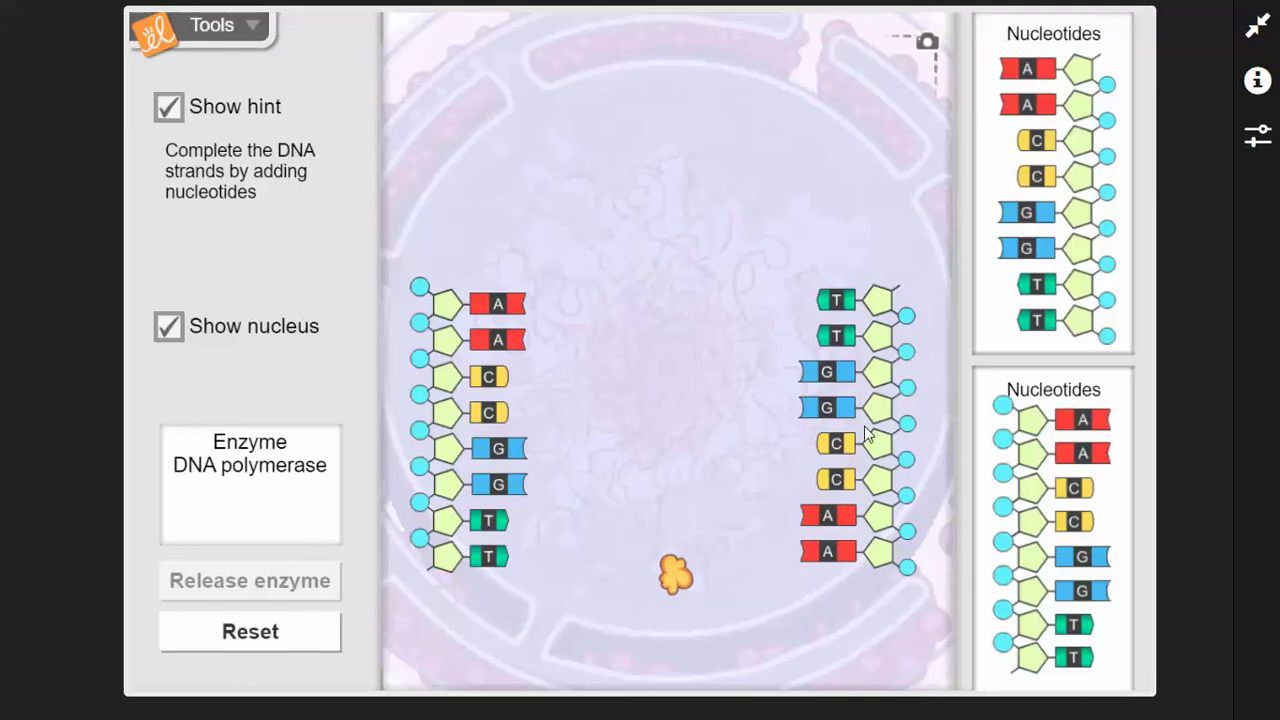
Try an A nucleotide on the left strand's top A, and pair its lower T, T, G, G with A, A, C, C nucleotides
key("alt+Tab")
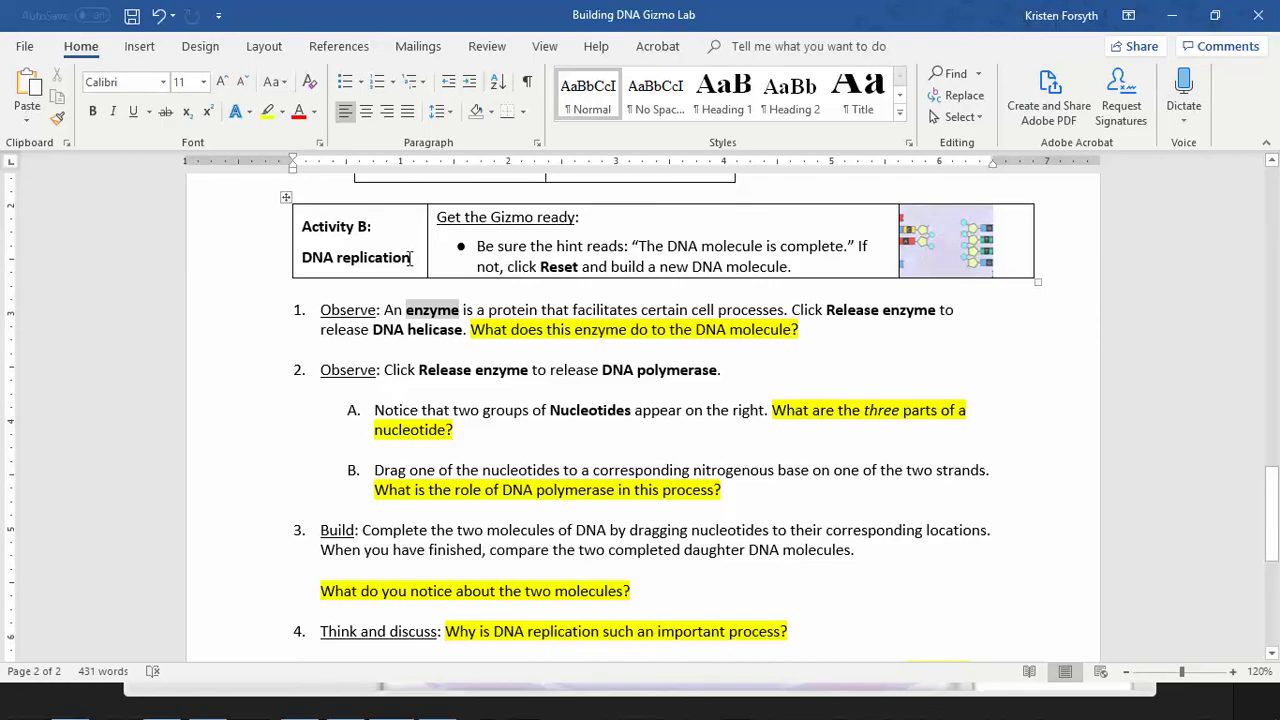
key("alt+Tab")
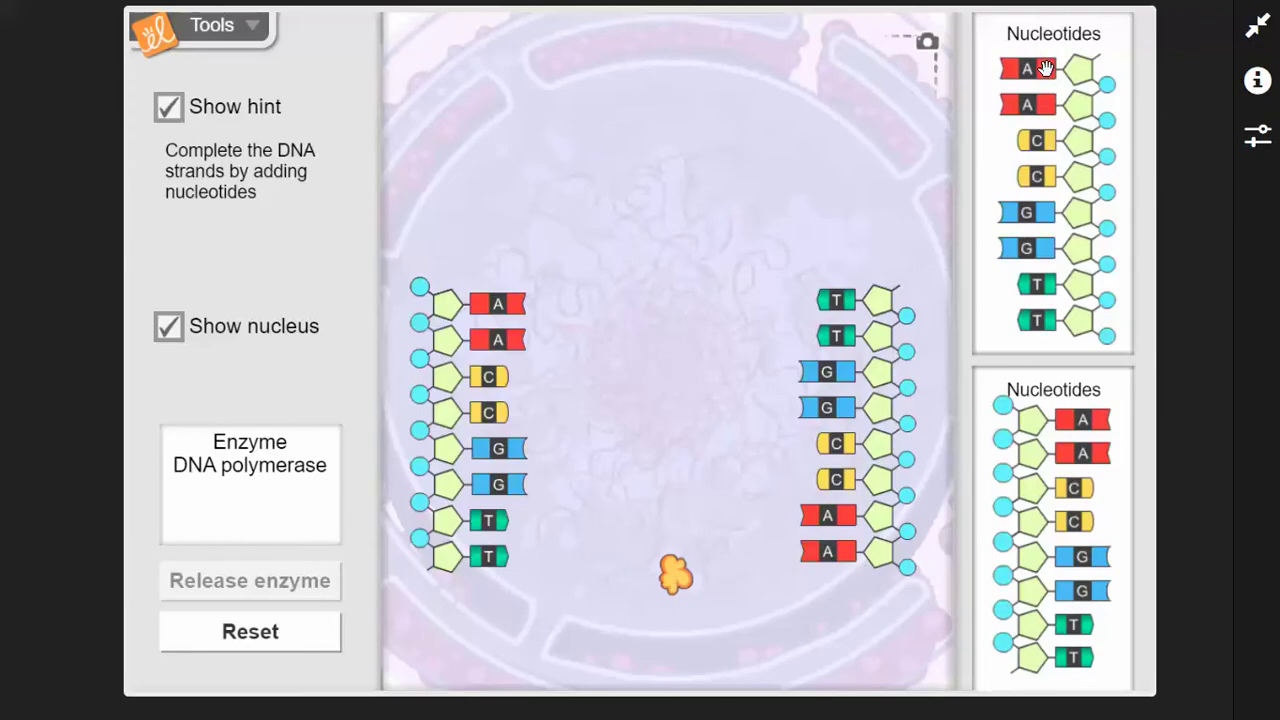
left_click_drag(1045, 68, 566, 306)
left_click_drag(1038, 70, 551, 530)
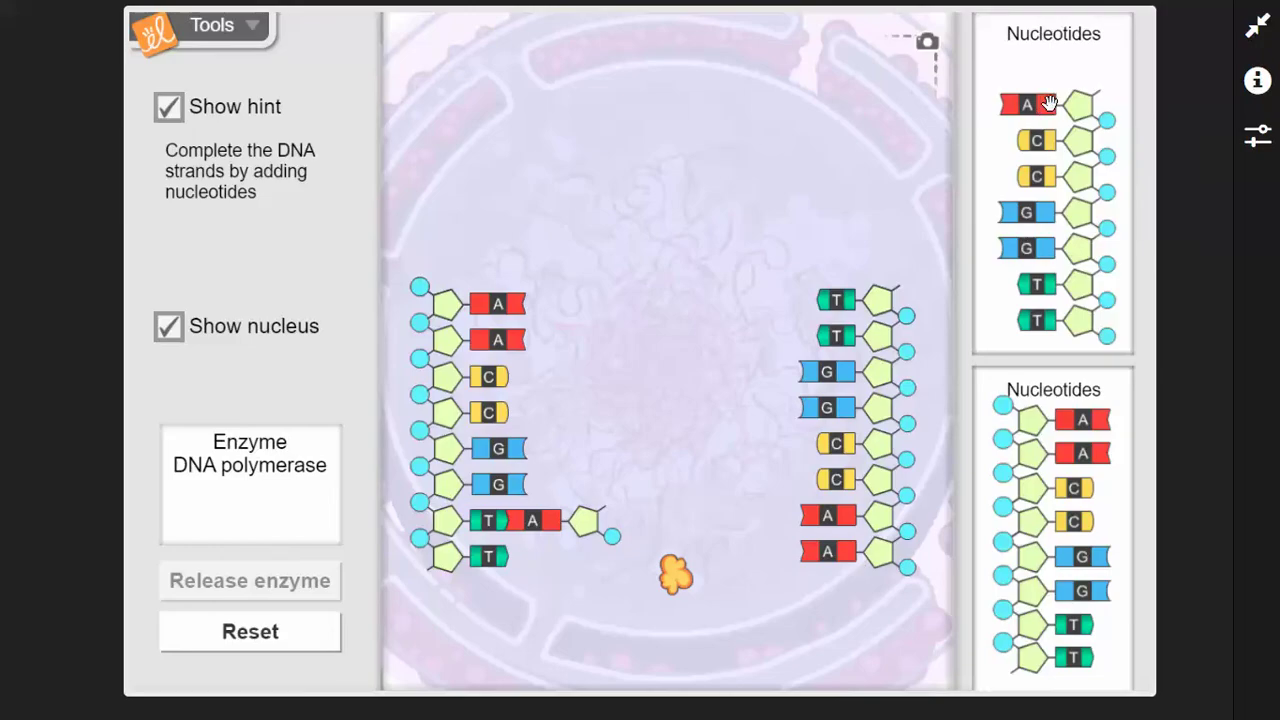
left_click_drag(1048, 103, 558, 563)
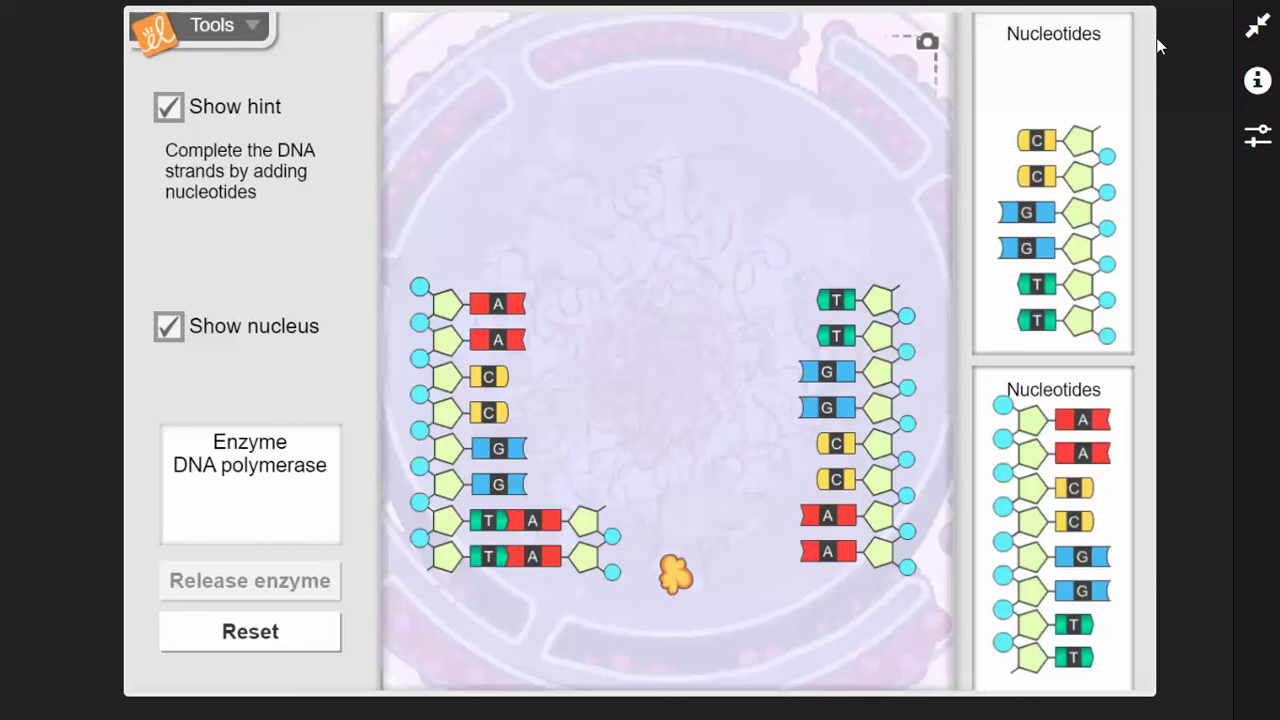
left_click_drag(1034, 140, 542, 482)
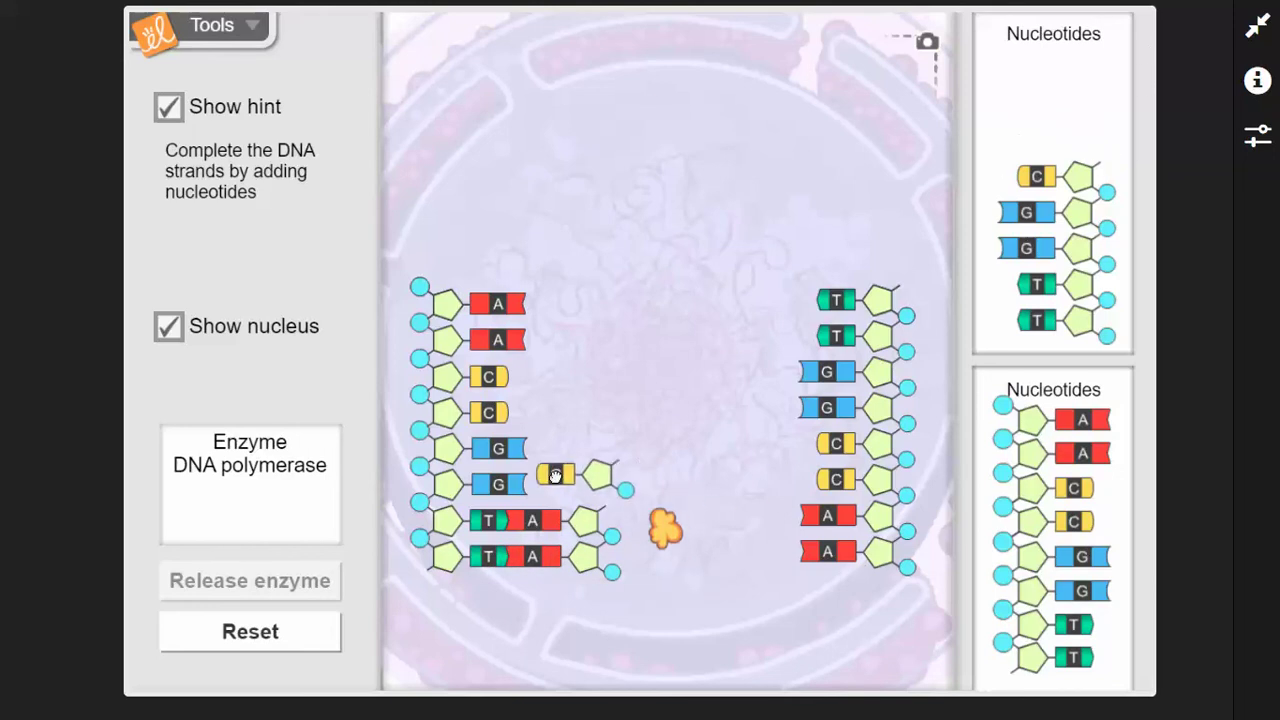
left_click_drag(1036, 176, 540, 450)
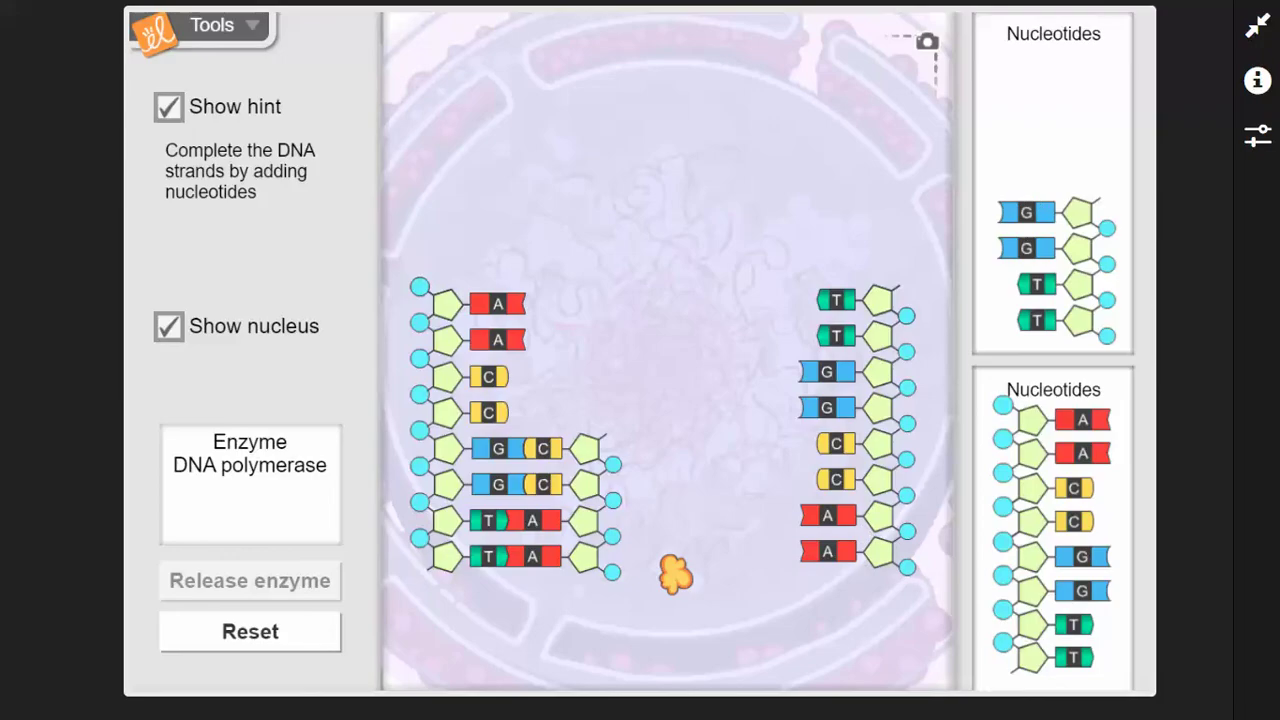
Review Activity B questions 3 to 5 in Word and compare the two daughter DNA molecules in the Chrome Gizmo
key("alt+Tab")
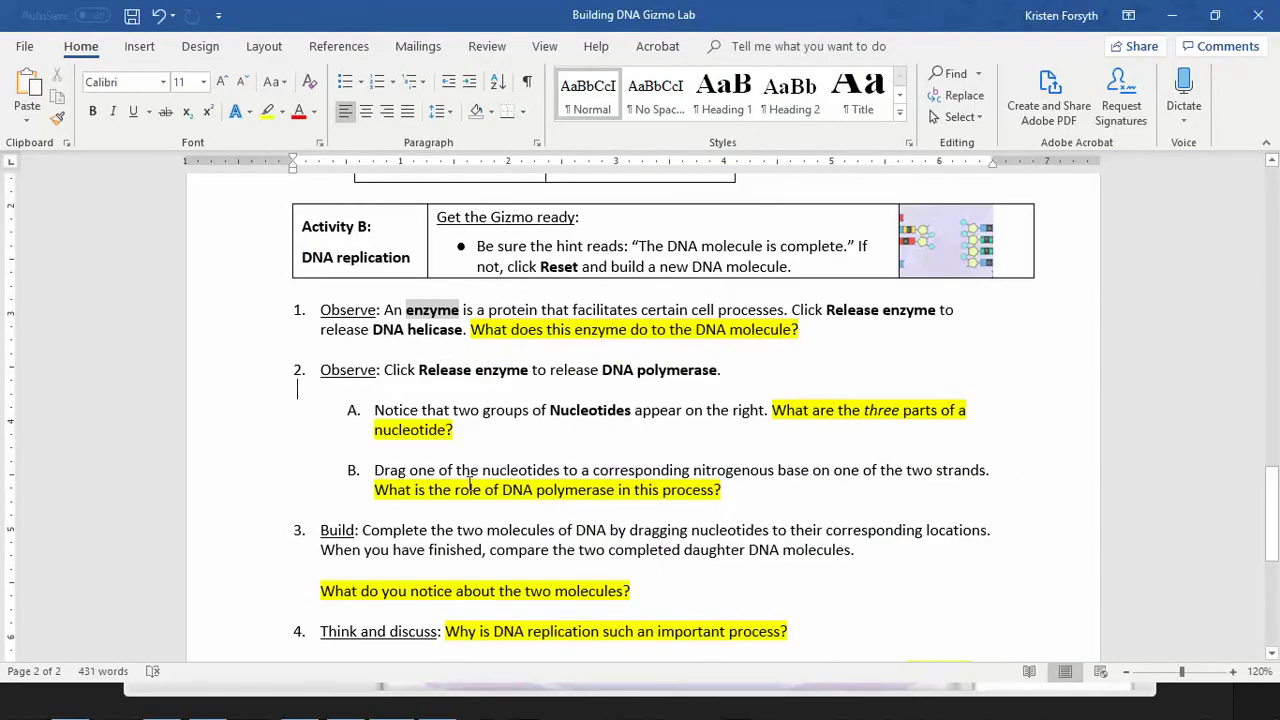
scroll(469, 484, "down", 3)
left_click(664, 468)
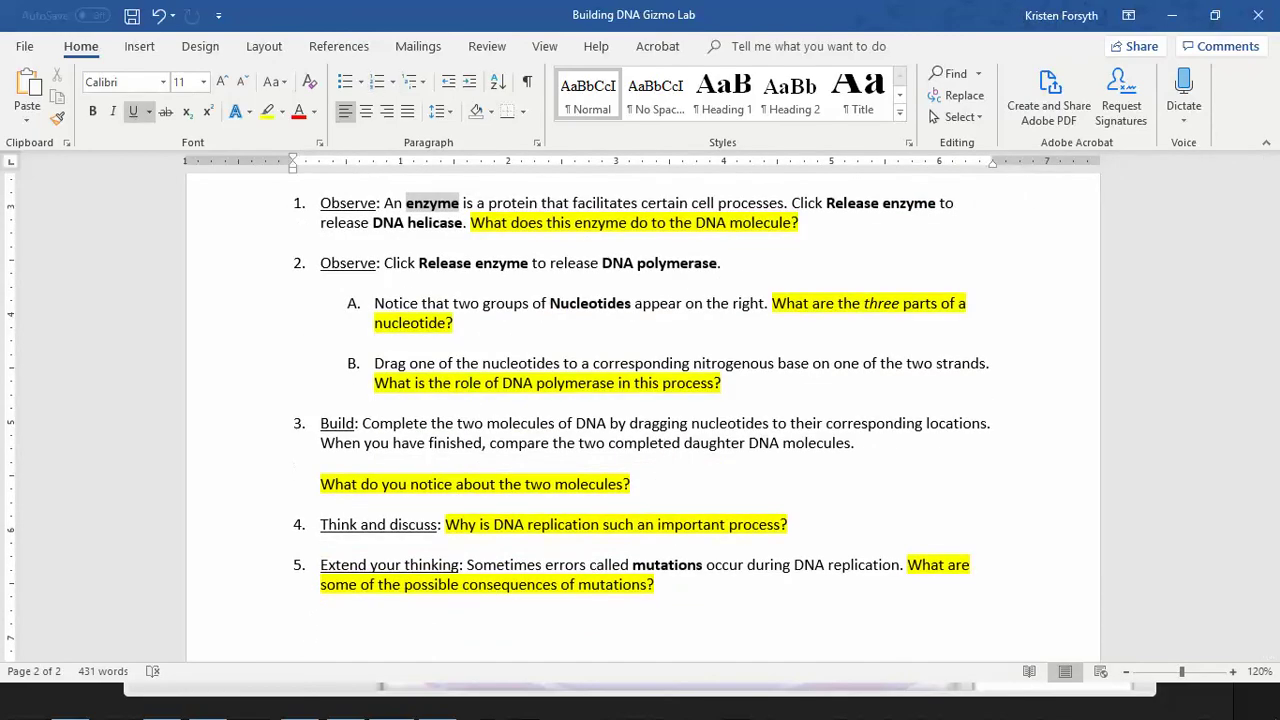
key("alt+Tab")
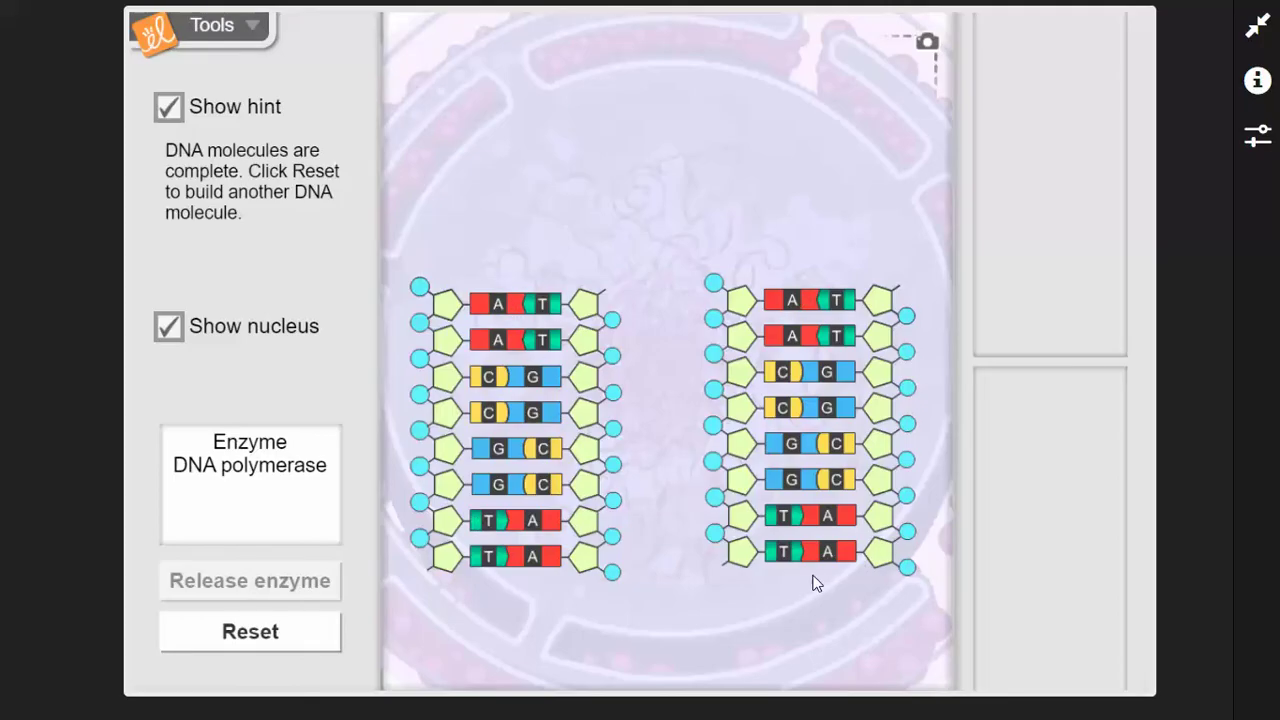
key("alt+Tab")
key("Tab")
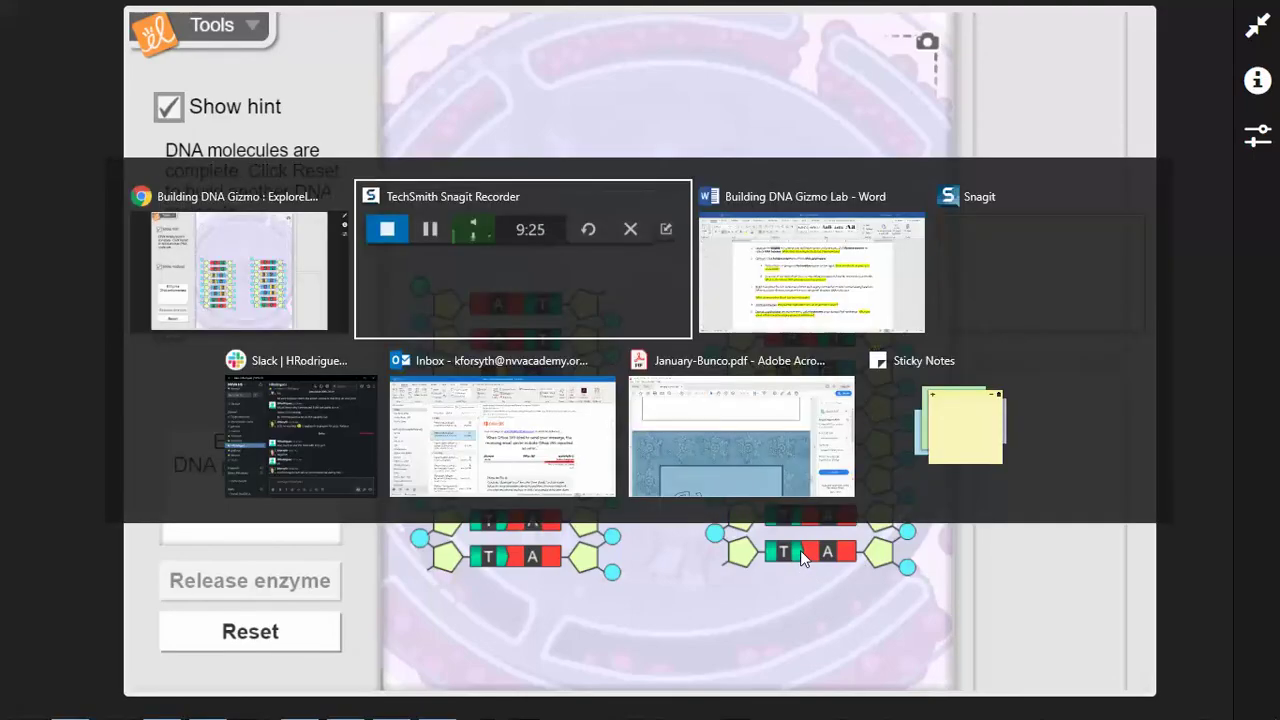
scroll(736, 514, "down", 3)
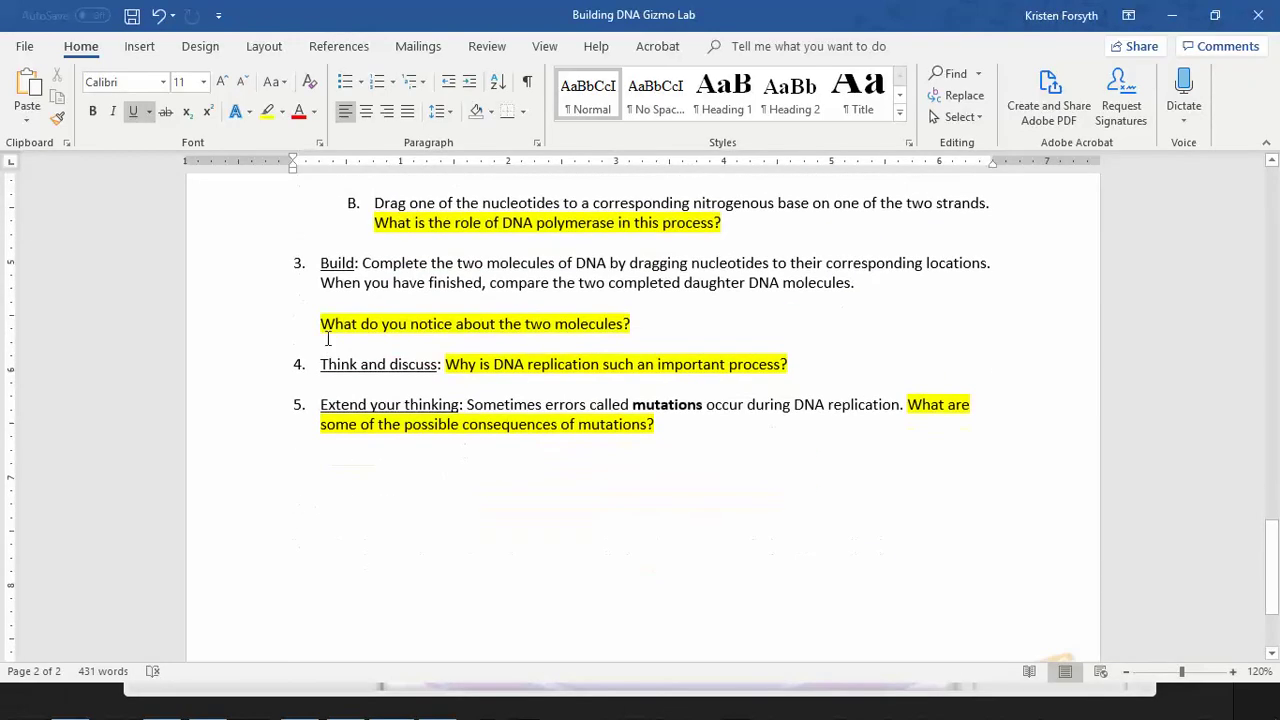
left_click(326, 366)
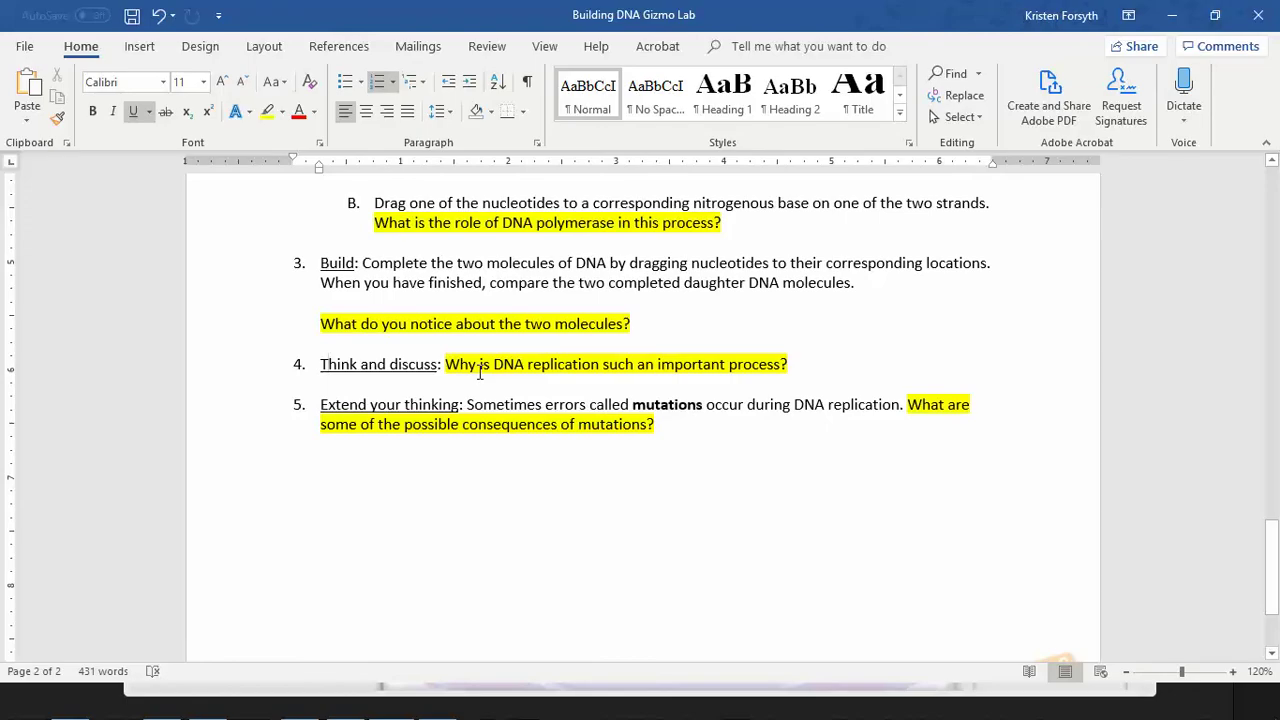
key("alt+Tab")
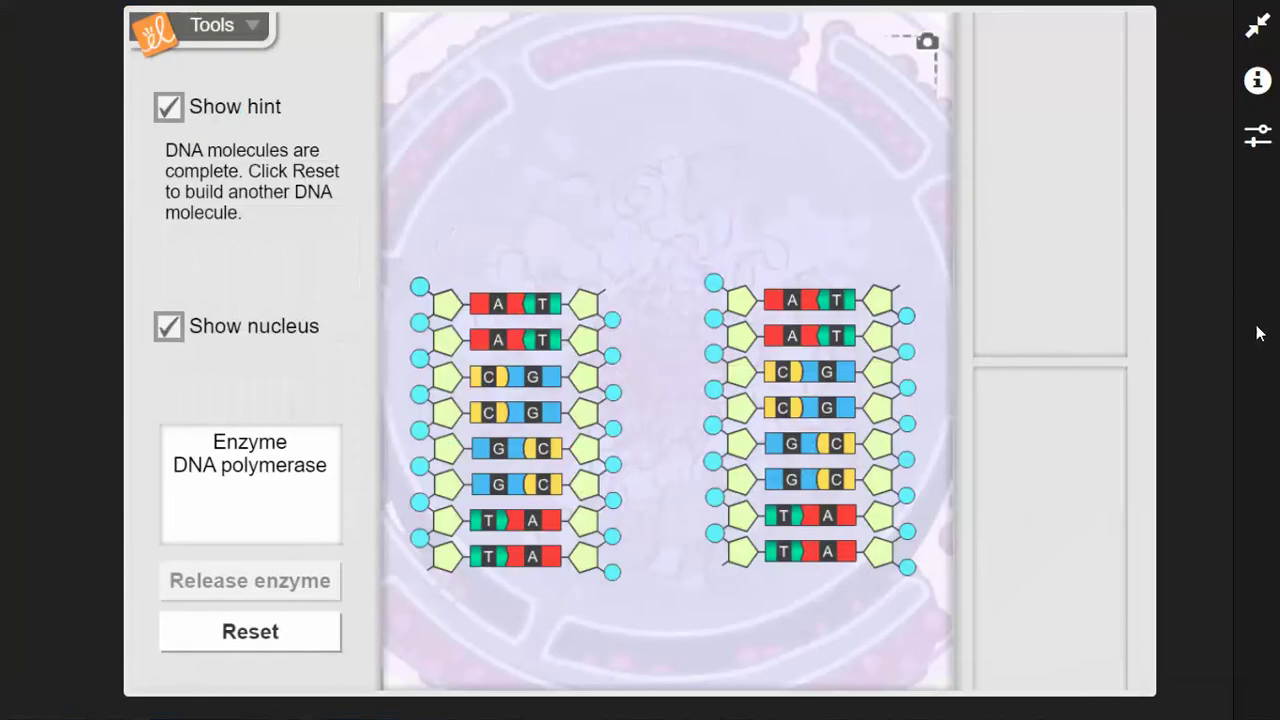
key("alt+Tab")
key("Tab")
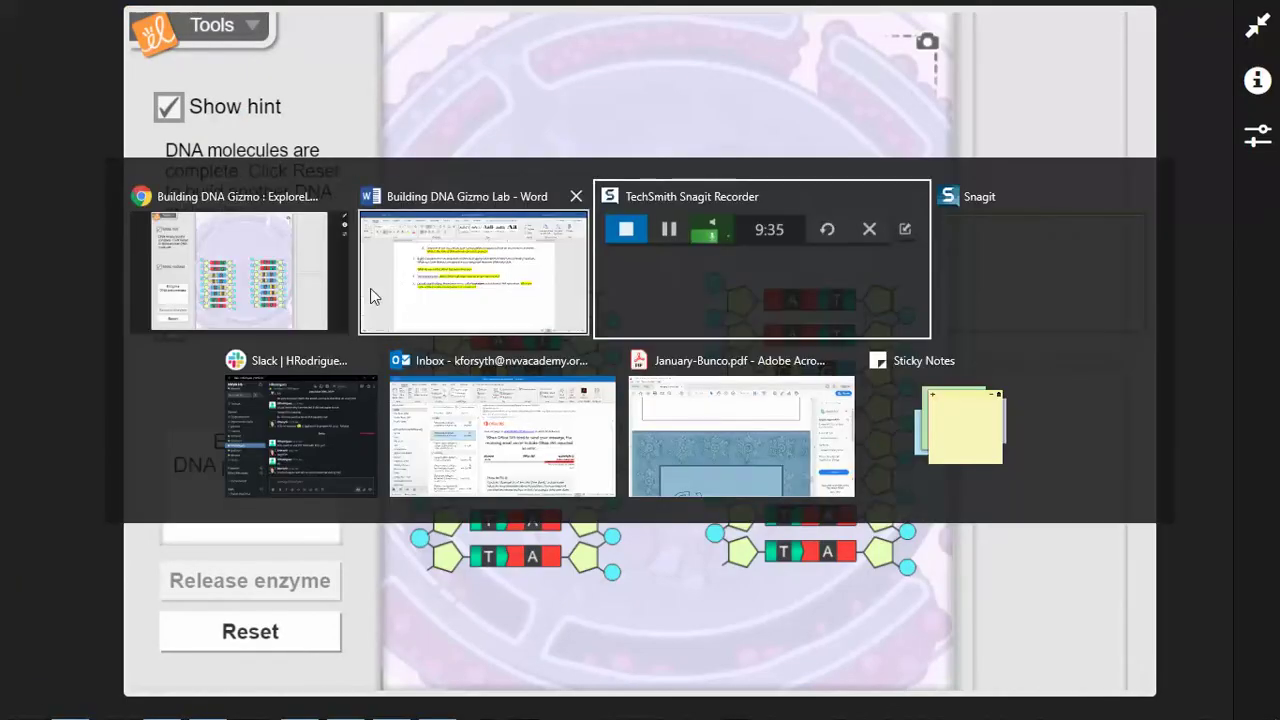
Switch to the Word worksheet and read Activity B questions 4 and 5 on replication's importance and mutation consequences
left_click(510, 298)
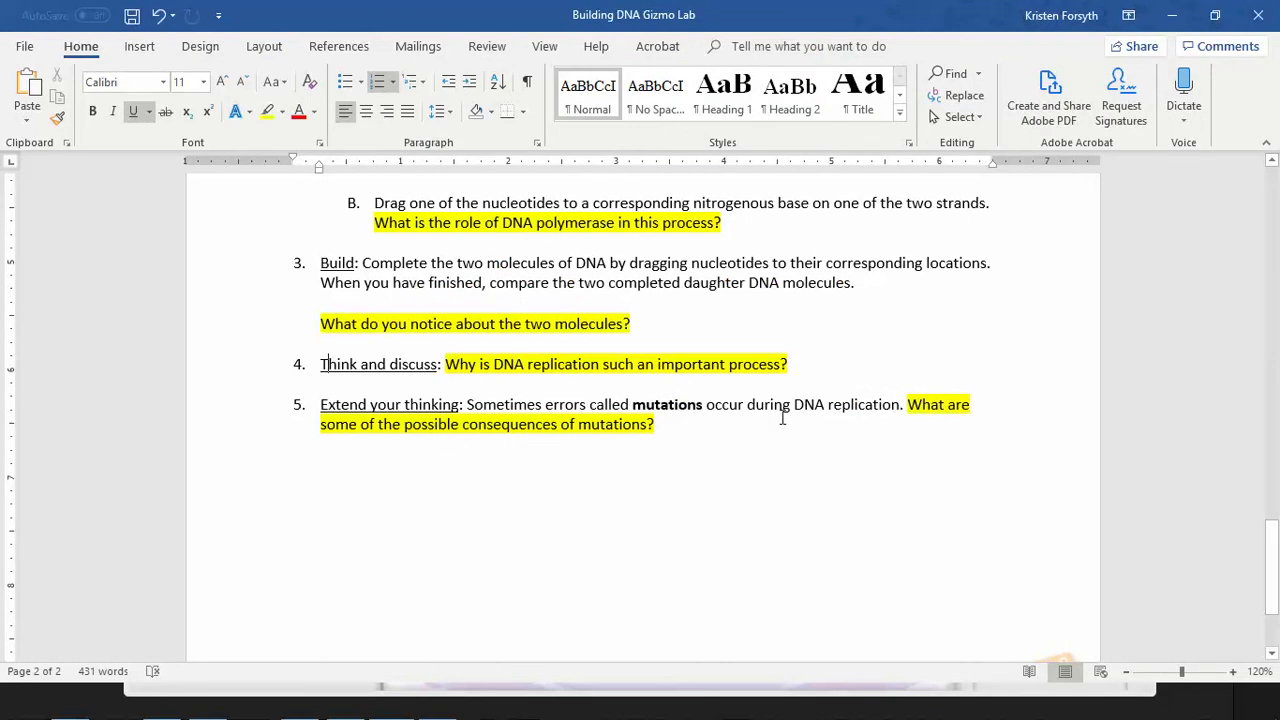
left_click(803, 369)
left_click(358, 426)
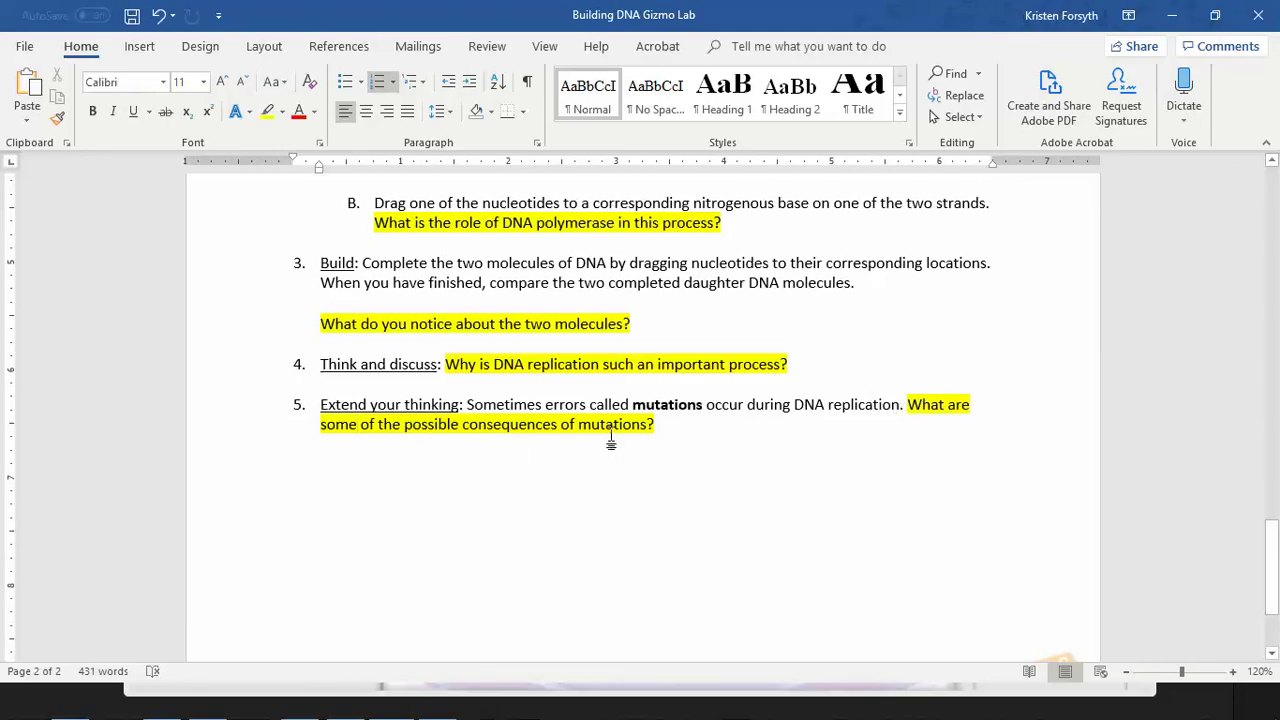
Place a marker arrow above the top A–T pair of the right daughter molecule in the Chrome Gizmo, and return to the Word worksheet
key("alt+Tab")
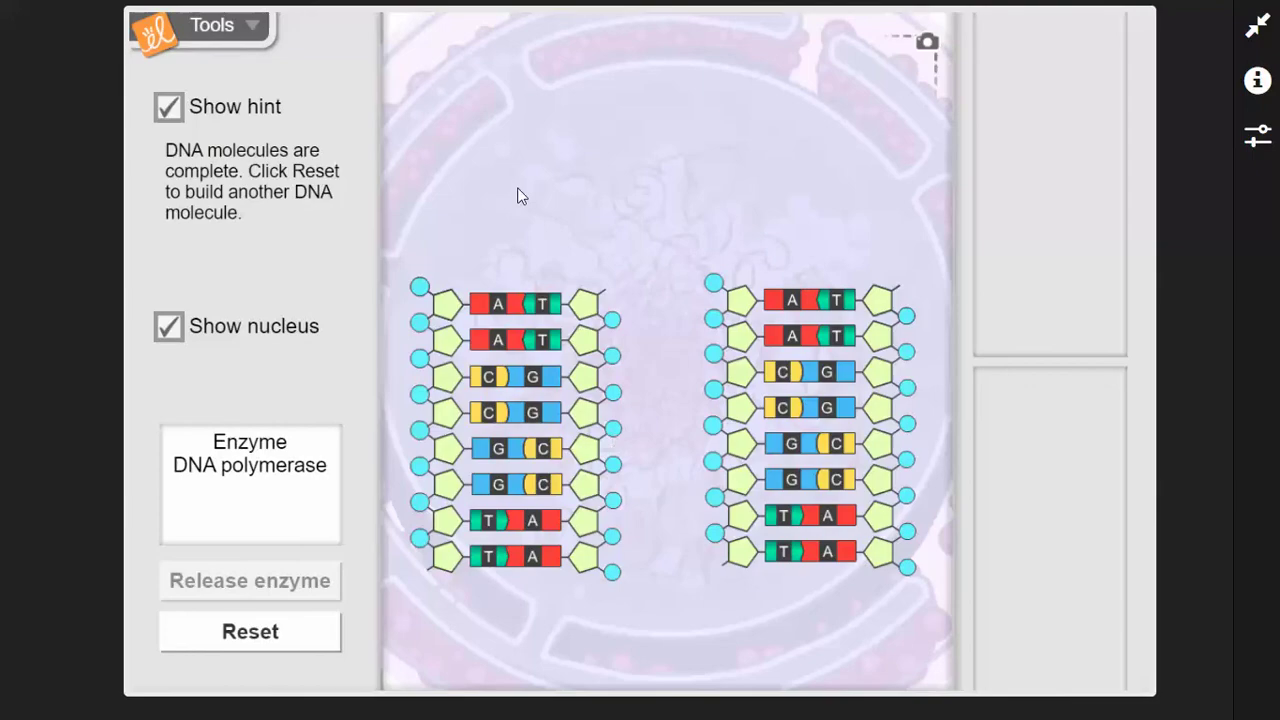
left_click(172, 36)
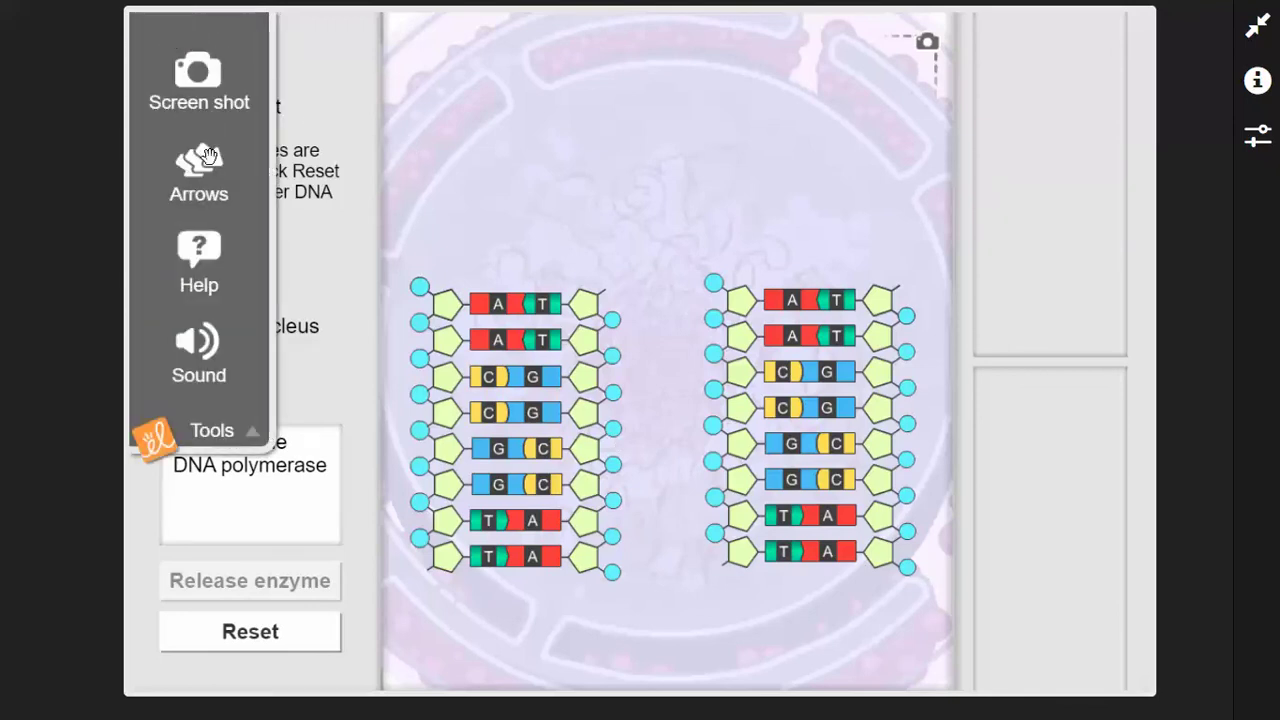
left_click(203, 165)
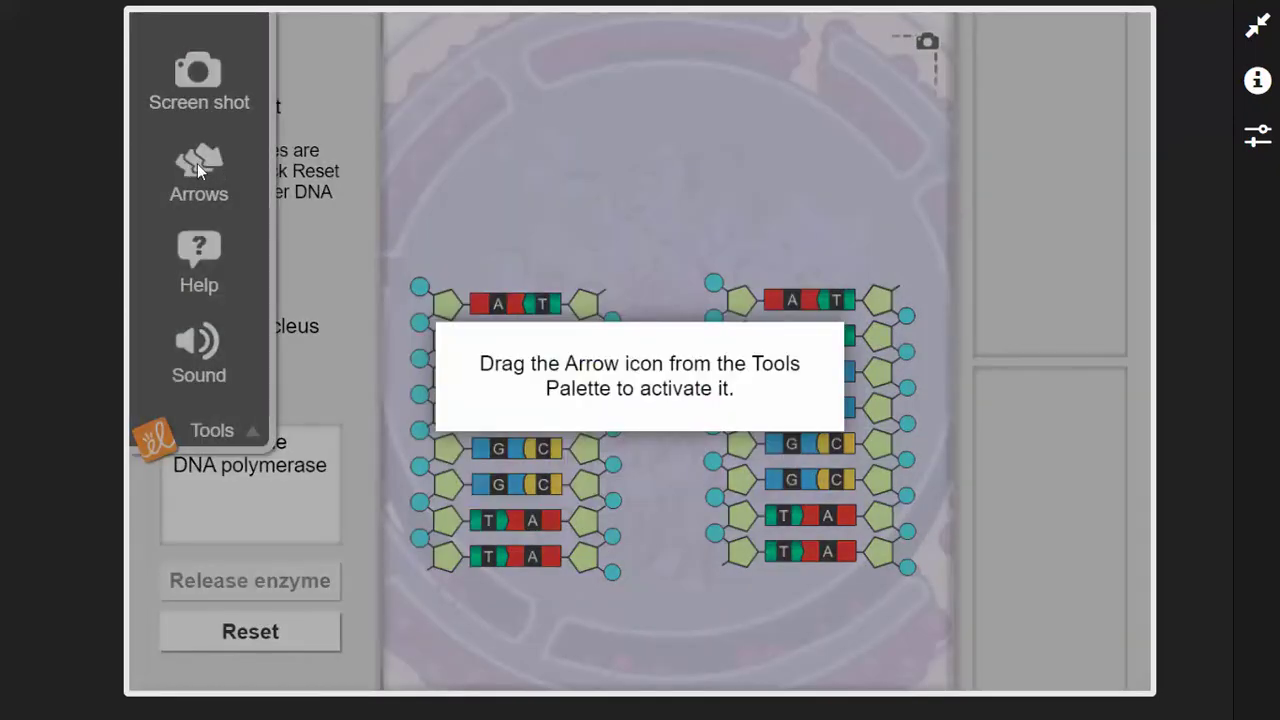
left_click(706, 174)
left_click_drag(206, 158, 795, 283)
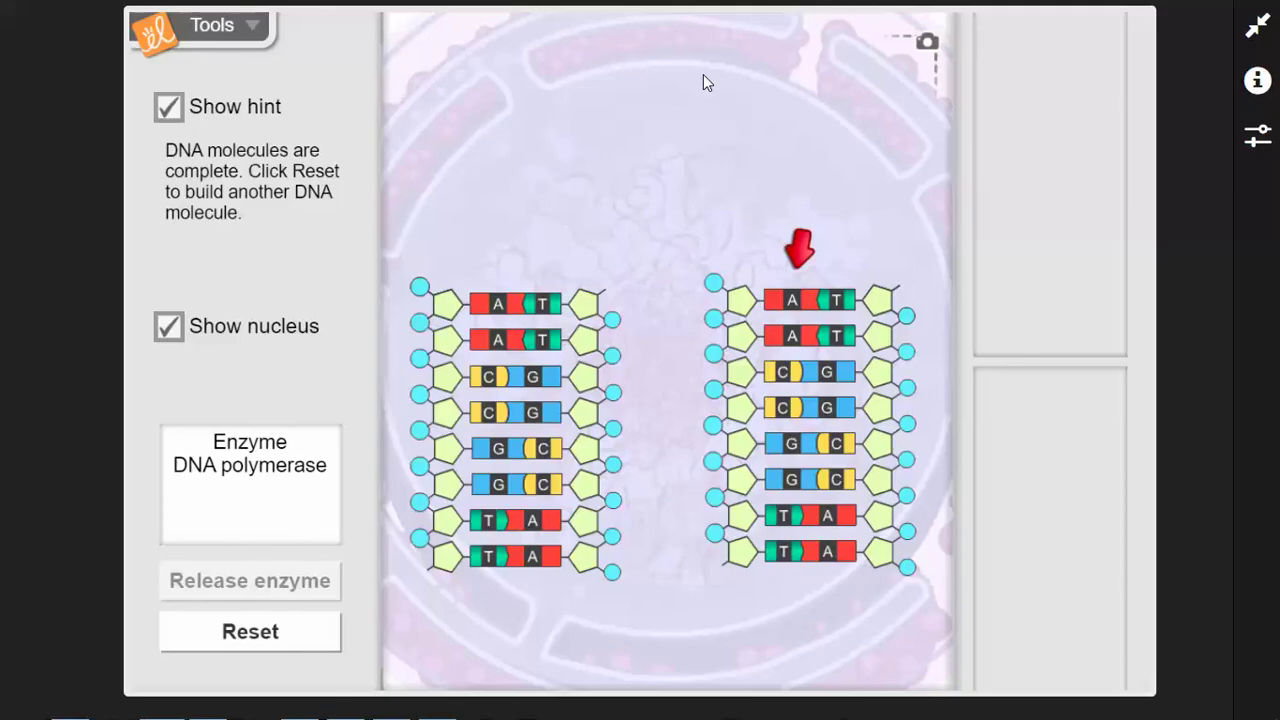
key("alt+Tab")
left_click(632, 492)
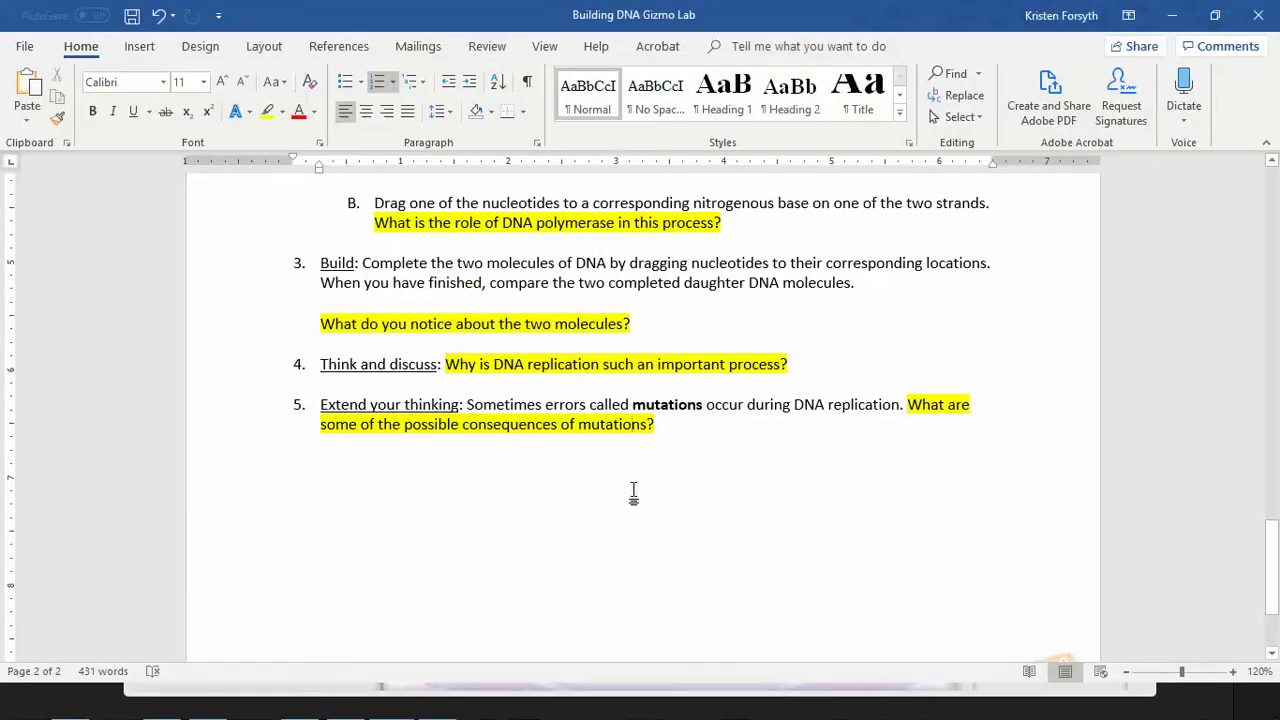